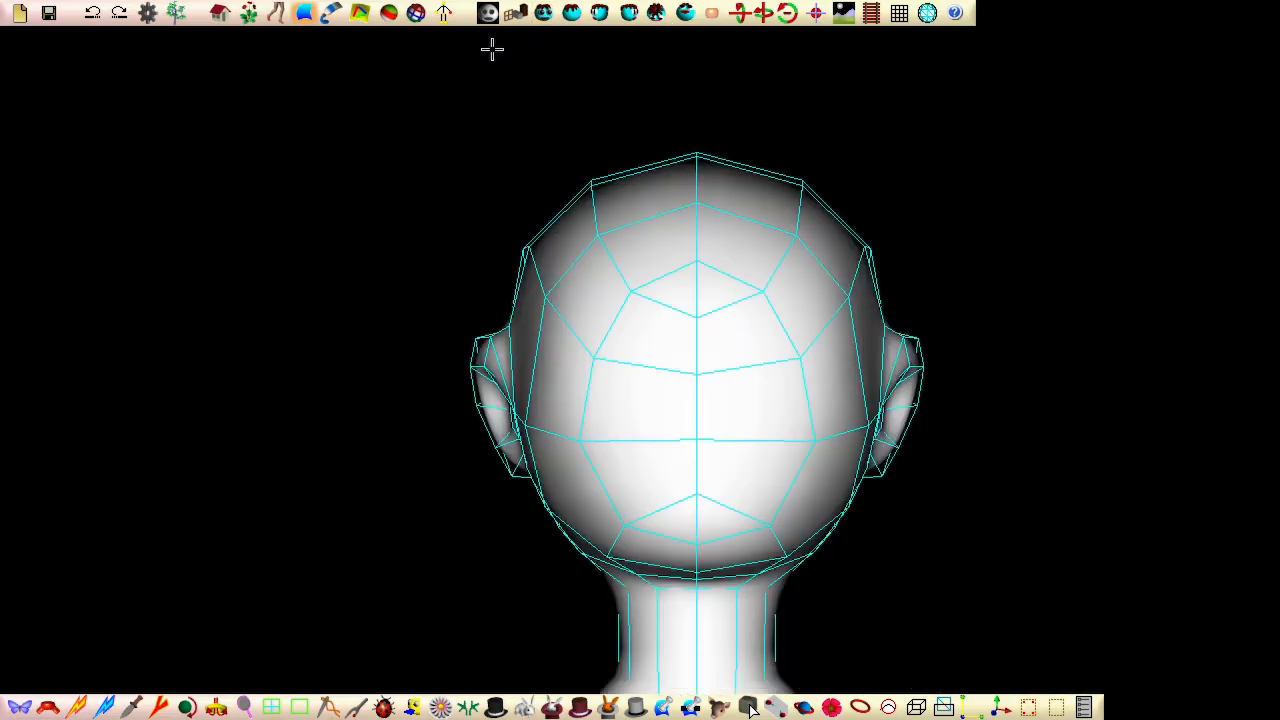
Step: Show the xz-plane grid around the full-body character and close the grid settings
{"action": "scroll", "coordinate": [320, 255], "scroll_direction": "up", "scroll_amount": 2}
{"action": "scroll", "coordinate": [262, 240], "scroll_direction": "down", "scroll_amount": 4}
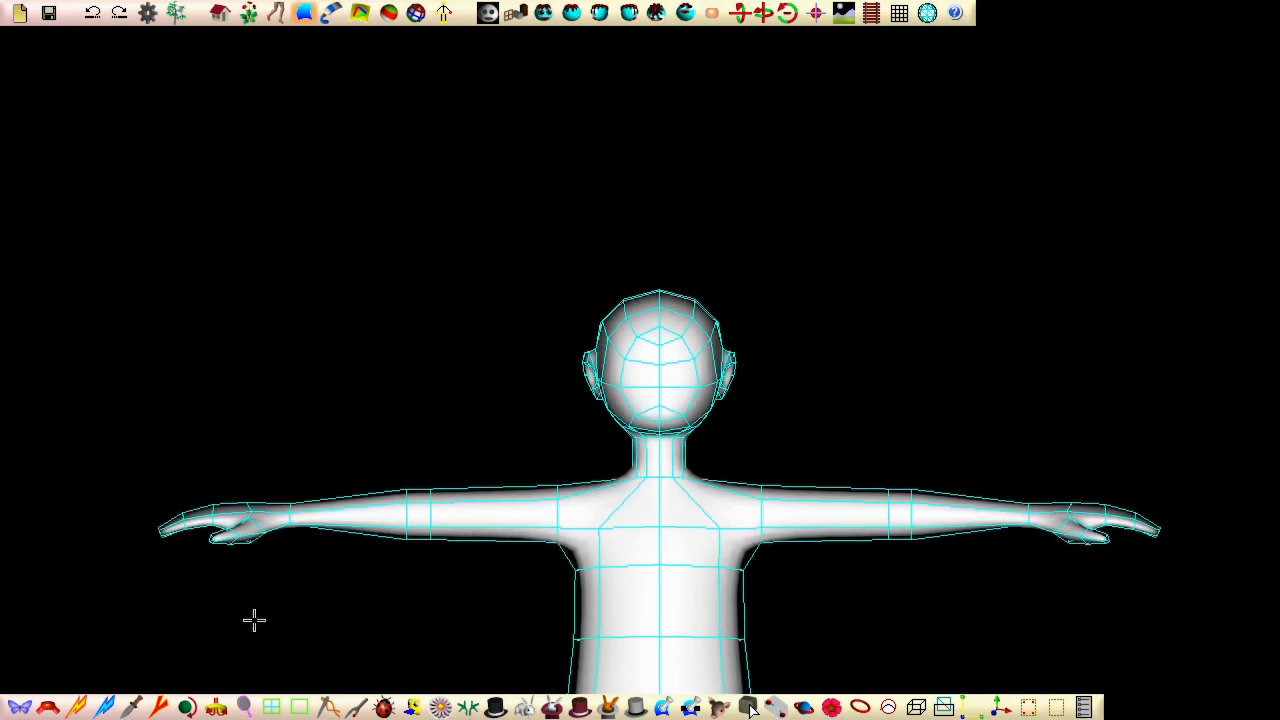
{"action": "middle_click_drag", "start_coordinate": [294, 628], "coordinate": [360, 300]}
{"action": "middle_click_drag", "start_coordinate": [330, 539], "coordinate": [360, 284]}
{"action": "middle_click_drag", "start_coordinate": [341, 446], "coordinate": [325, 660]}
{"action": "middle_click_drag", "start_coordinate": [352, 565], "coordinate": [340, 503]}
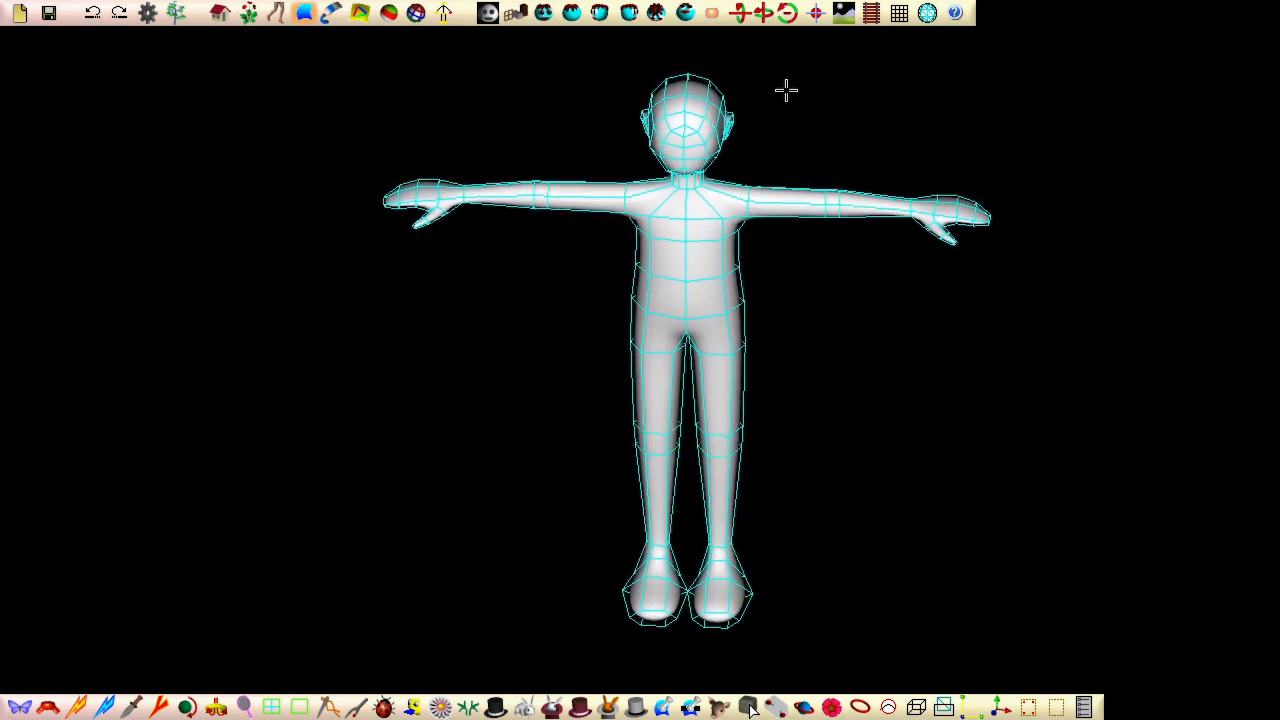
{"action": "left_click", "coordinate": [892, 18]}
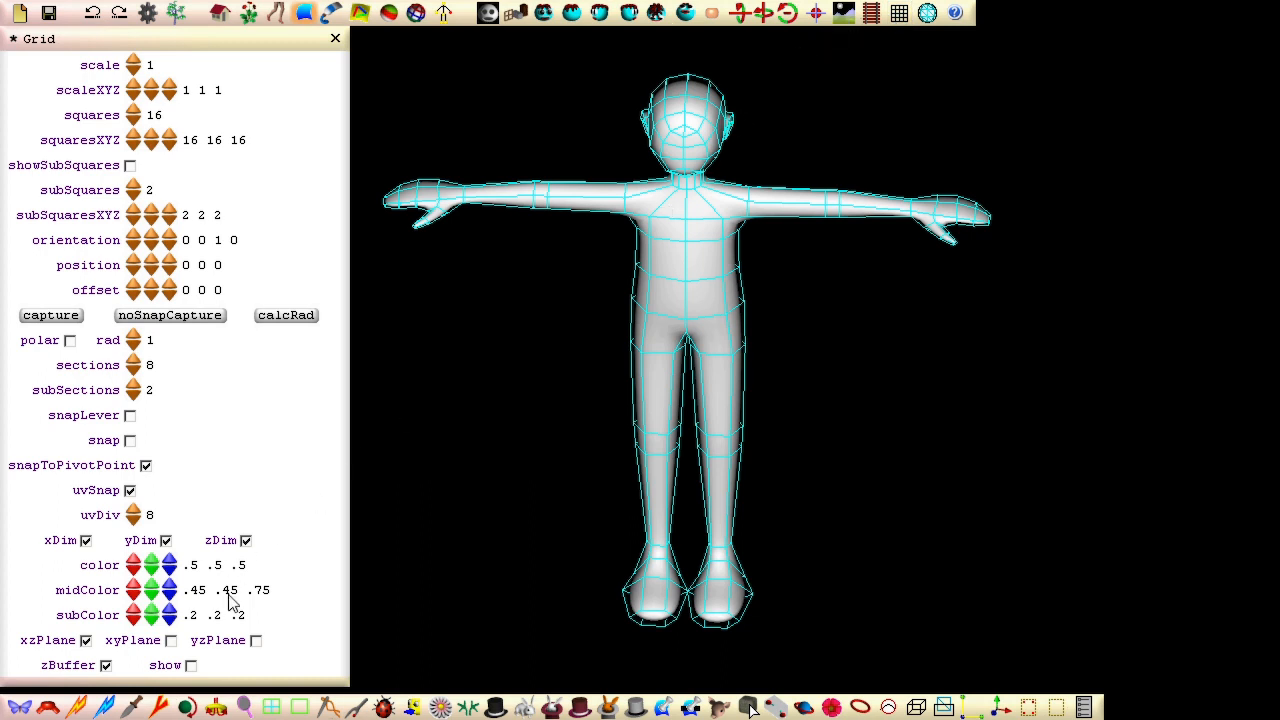
{"action": "left_click", "coordinate": [190, 666]}
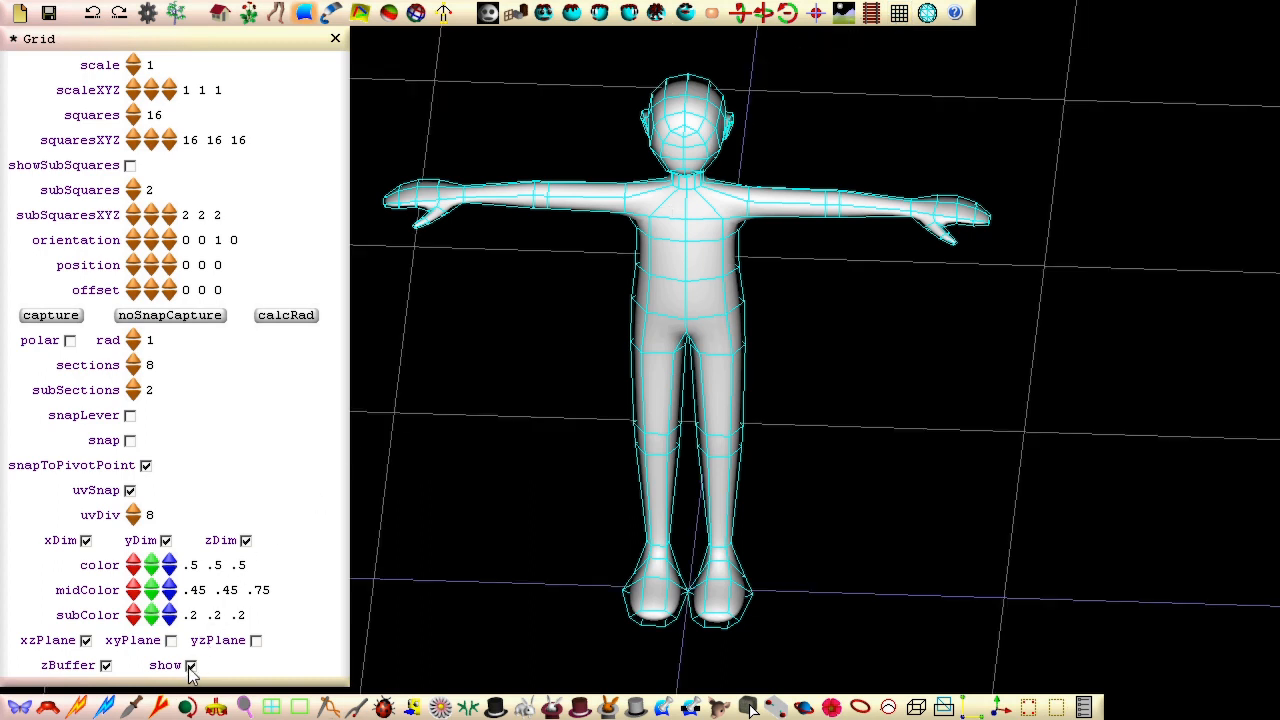
{"action": "left_click", "coordinate": [335, 38]}
Step: Add a mirrored sphere of about 0.043 radius on the ground in front of the character, to one side of the feet
{"action": "left_click", "coordinate": [518, 14]}
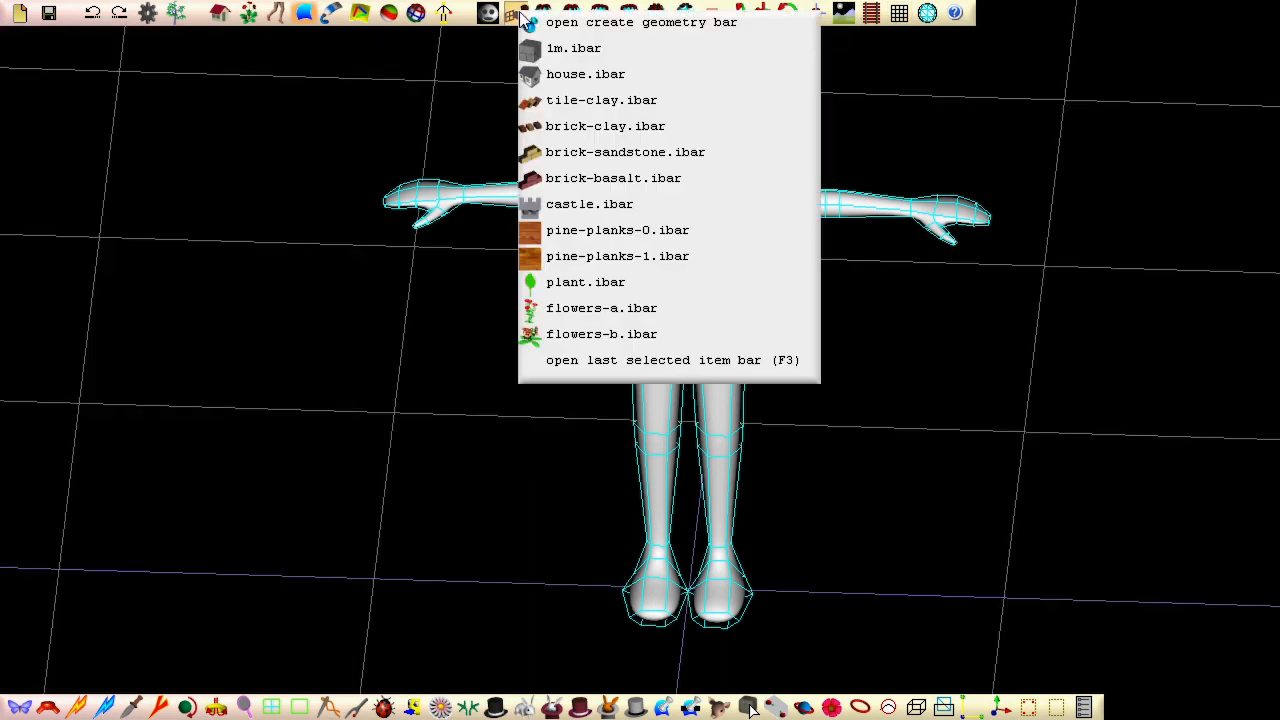
{"action": "left_click", "coordinate": [556, 26]}
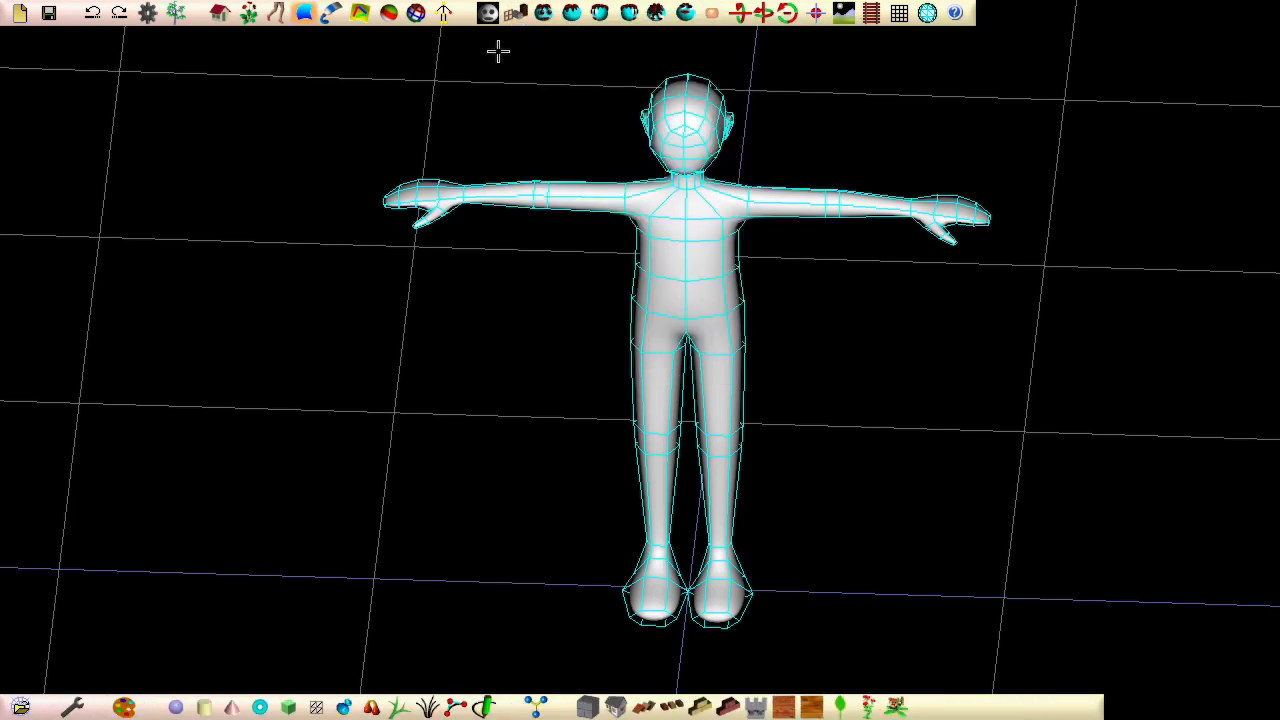
{"action": "left_click", "coordinate": [175, 708]}
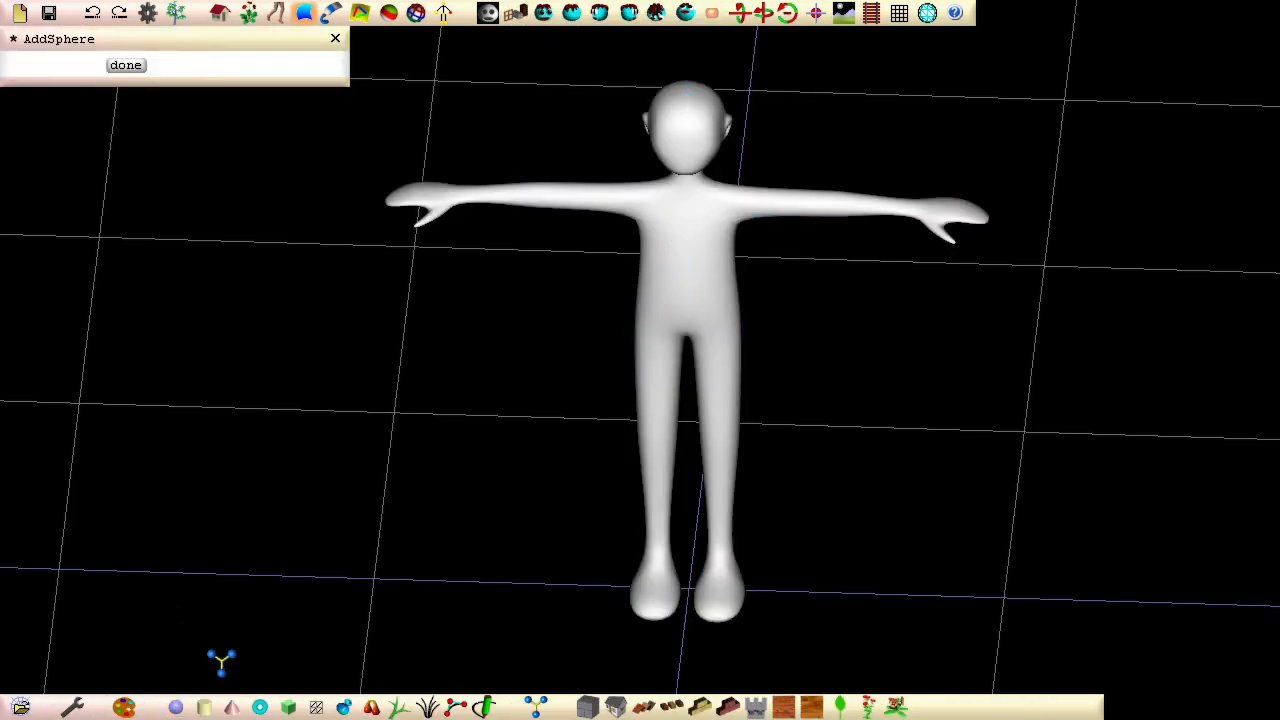
{"action": "left_click", "coordinate": [455, 635]}
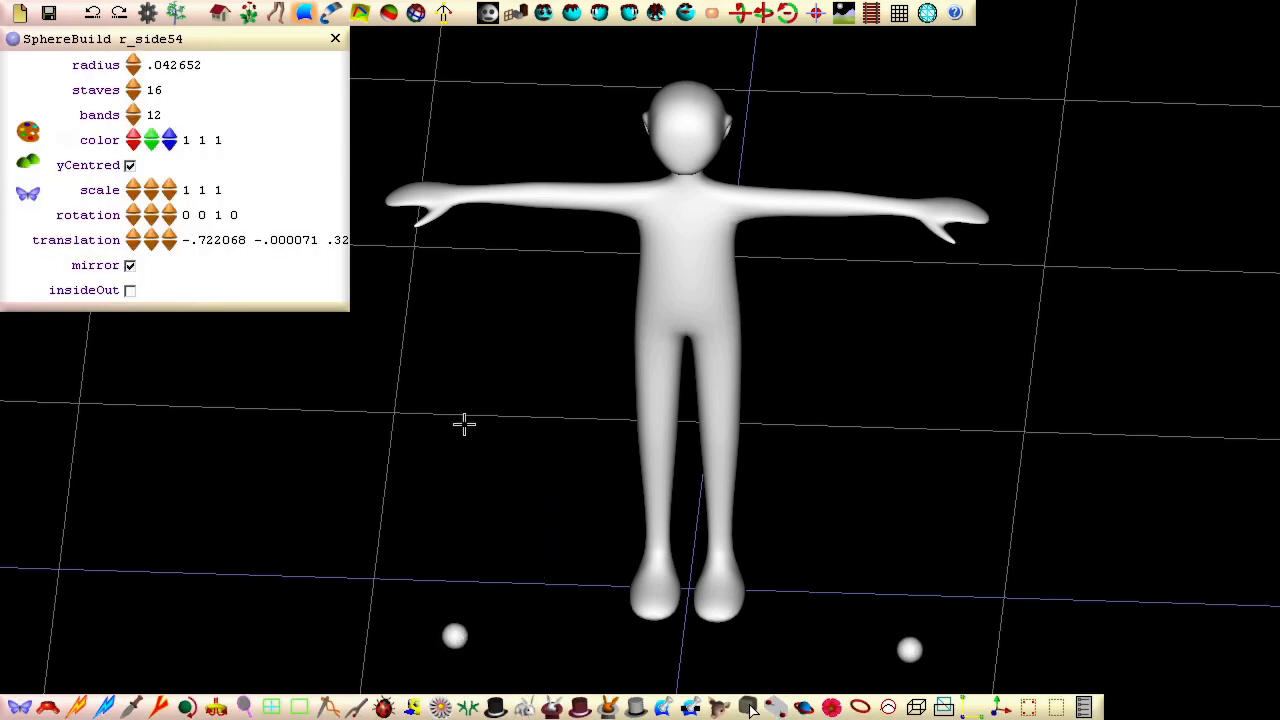
Step: Colour the pair of small spheres black and switch the scene background to white
{"action": "left_click", "coordinate": [28, 136]}
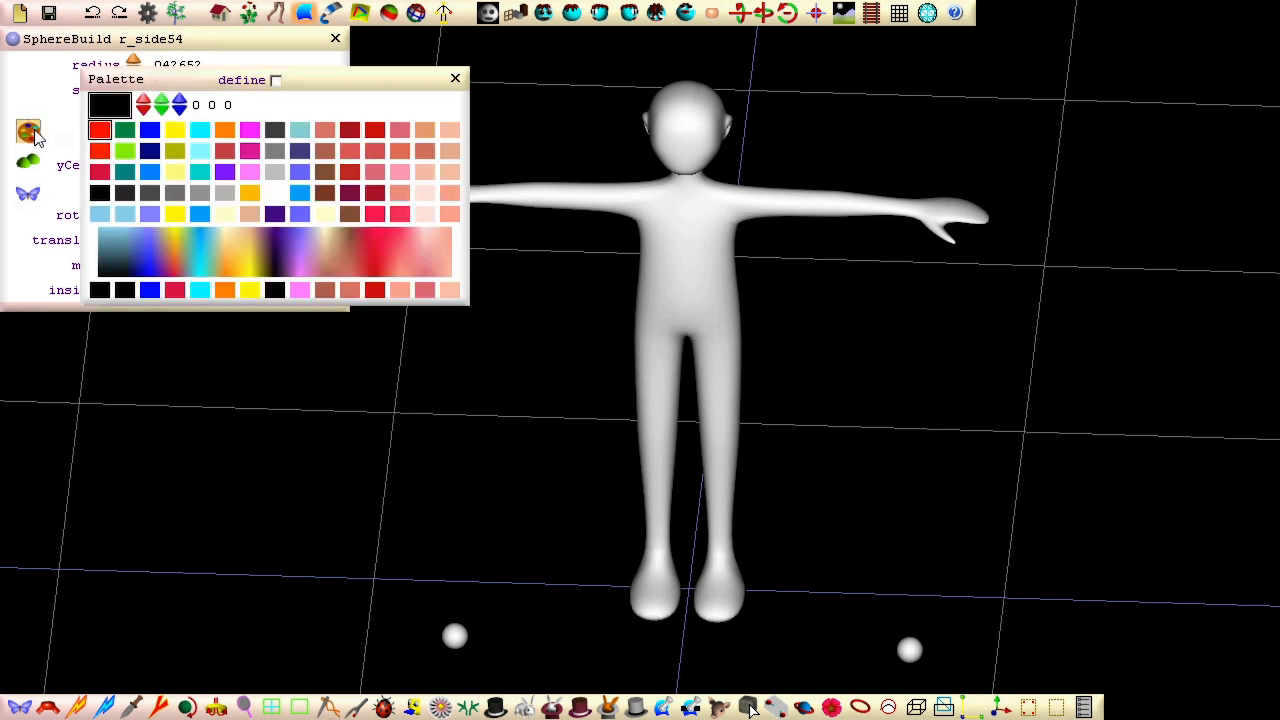
{"action": "left_click", "coordinate": [101, 194]}
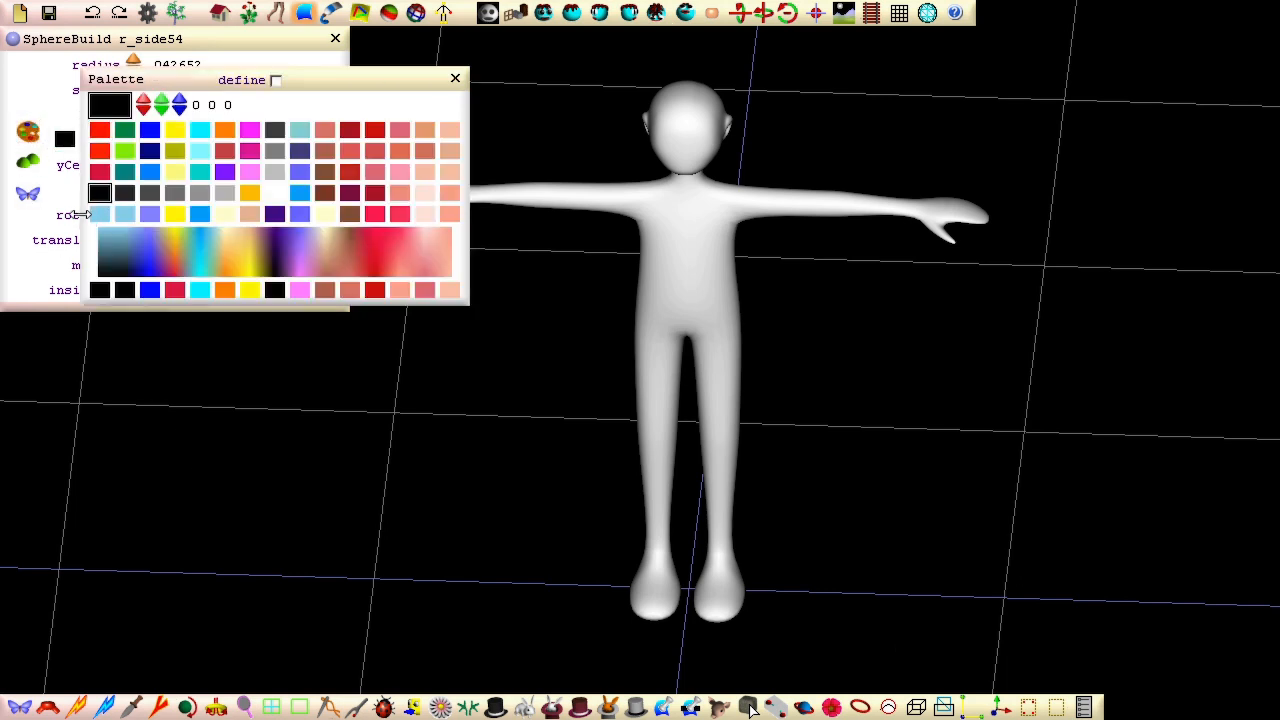
{"action": "left_click", "coordinate": [843, 13]}
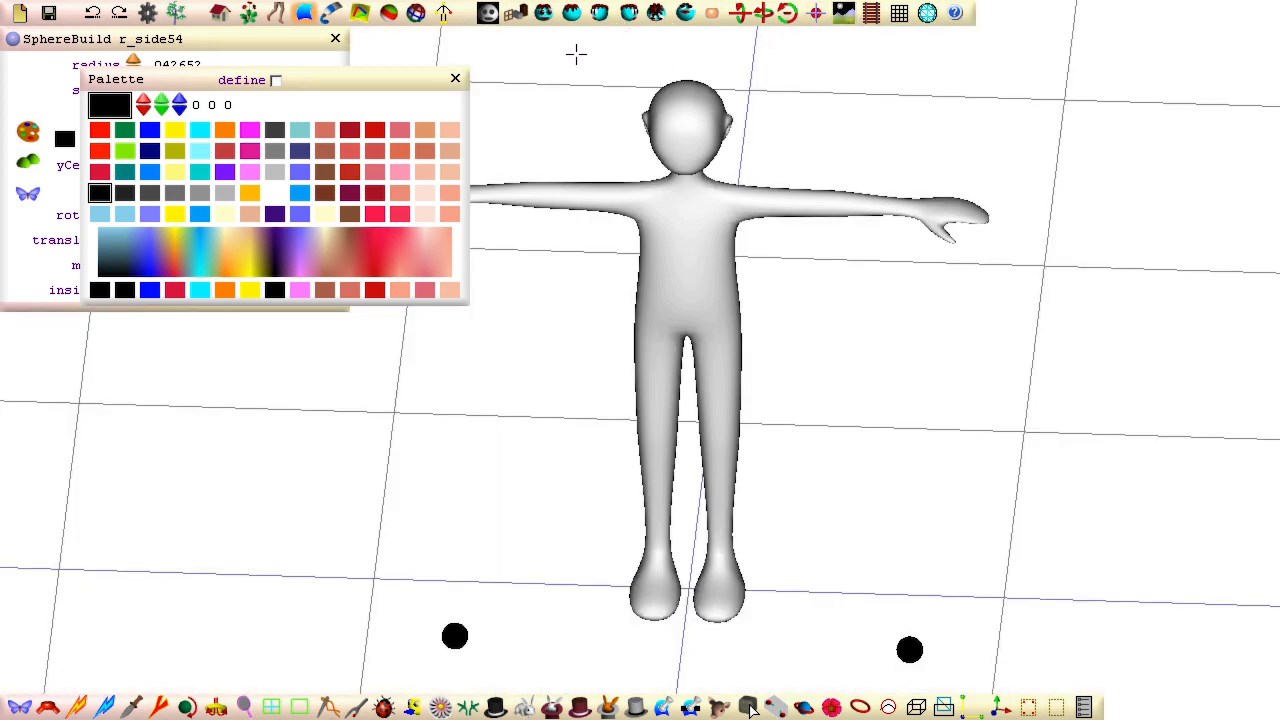
Step: Convert the spheres to patches with 4 control staves and 3 control bands, and squash them into thin upright discs
{"action": "left_click", "coordinate": [28, 194]}
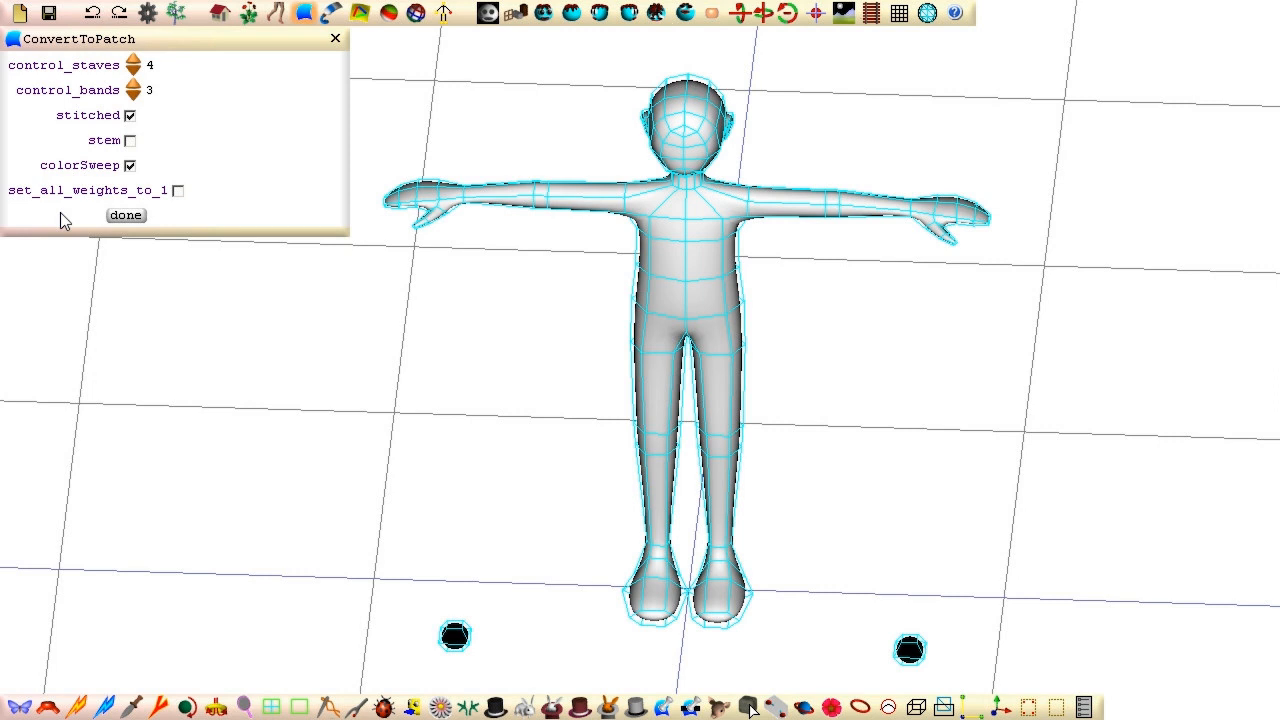
{"action": "left_click", "coordinate": [125, 215]}
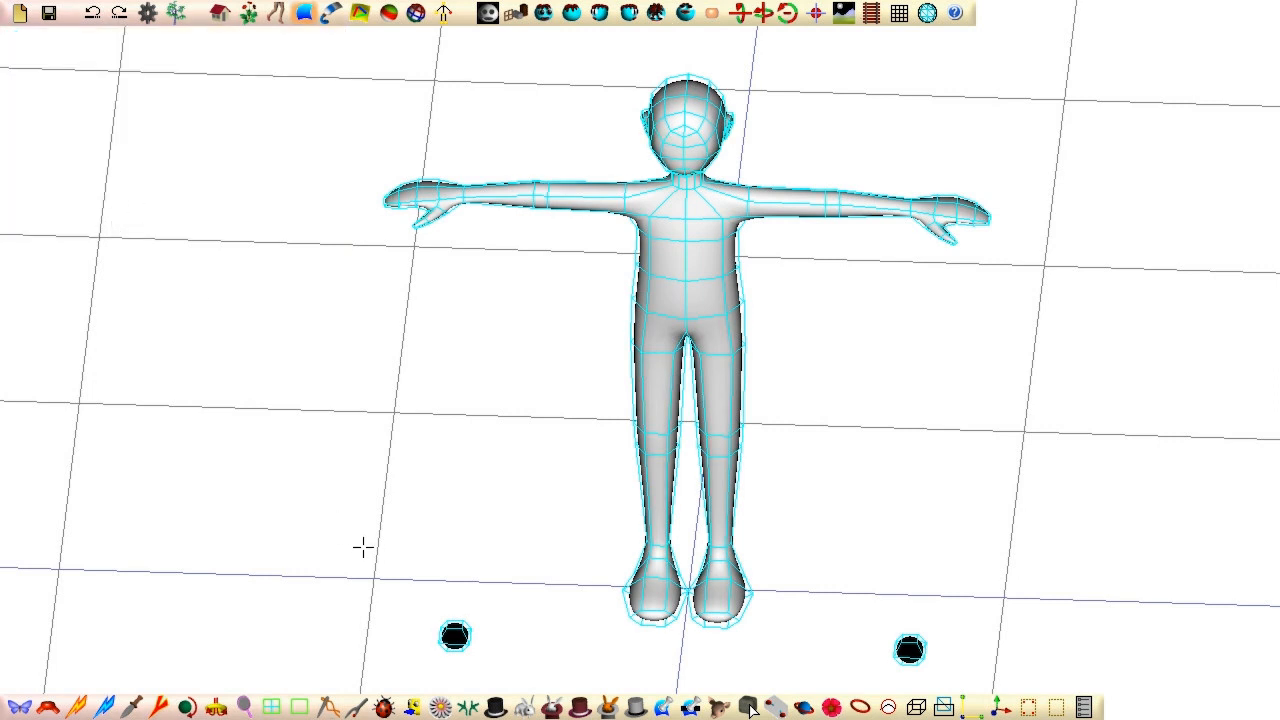
{"action": "left_click", "coordinate": [455, 636]}
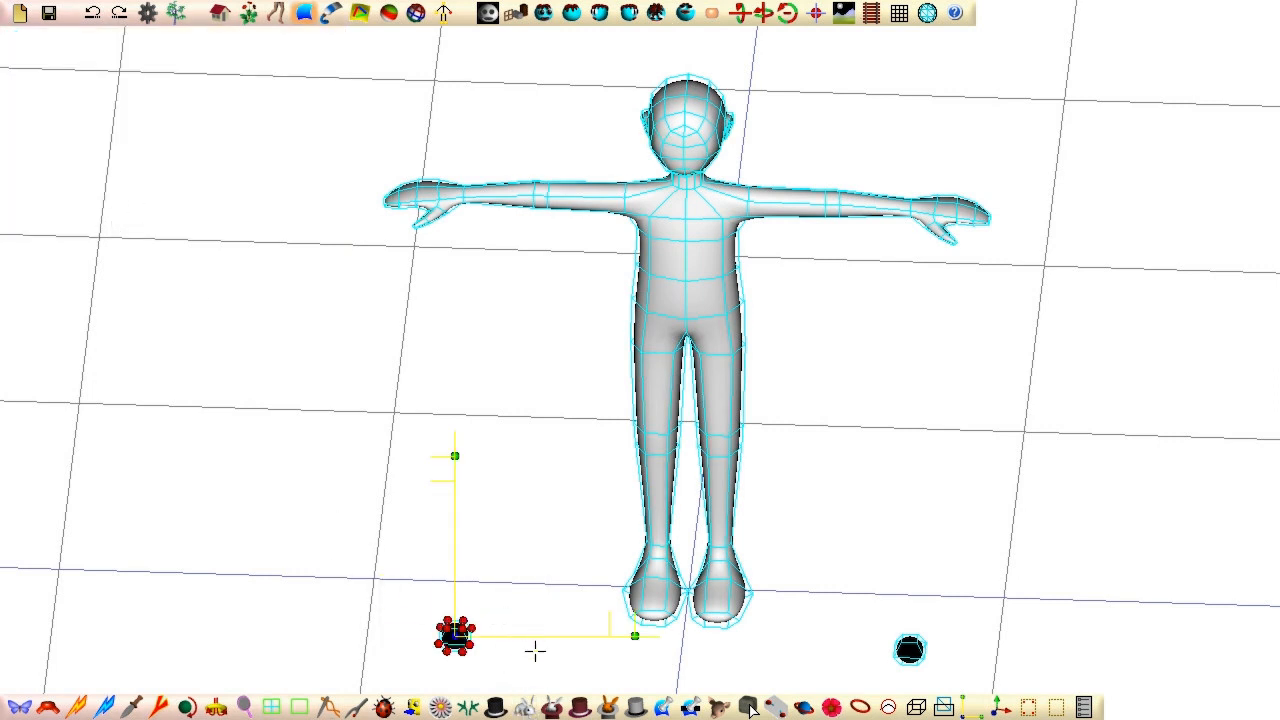
{"action": "left_click", "coordinate": [630, 13]}
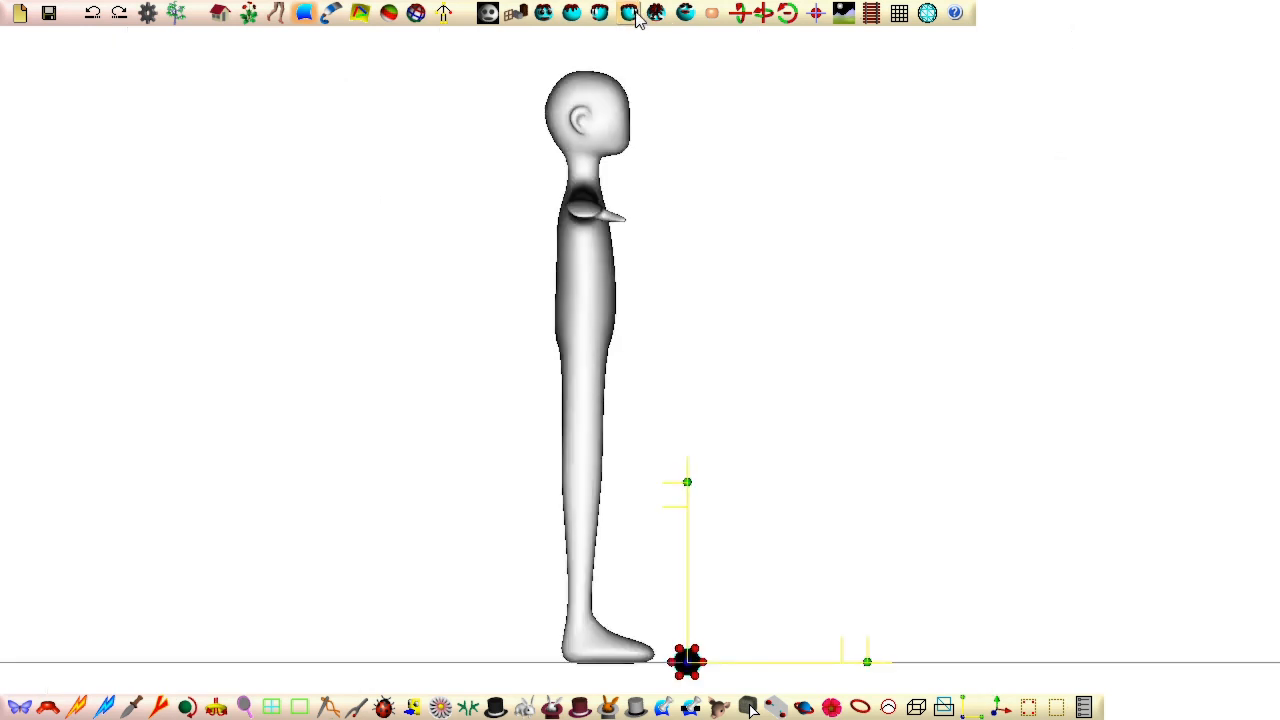
{"action": "middle_click_drag", "start_coordinate": [851, 483], "coordinate": [918, 187]}
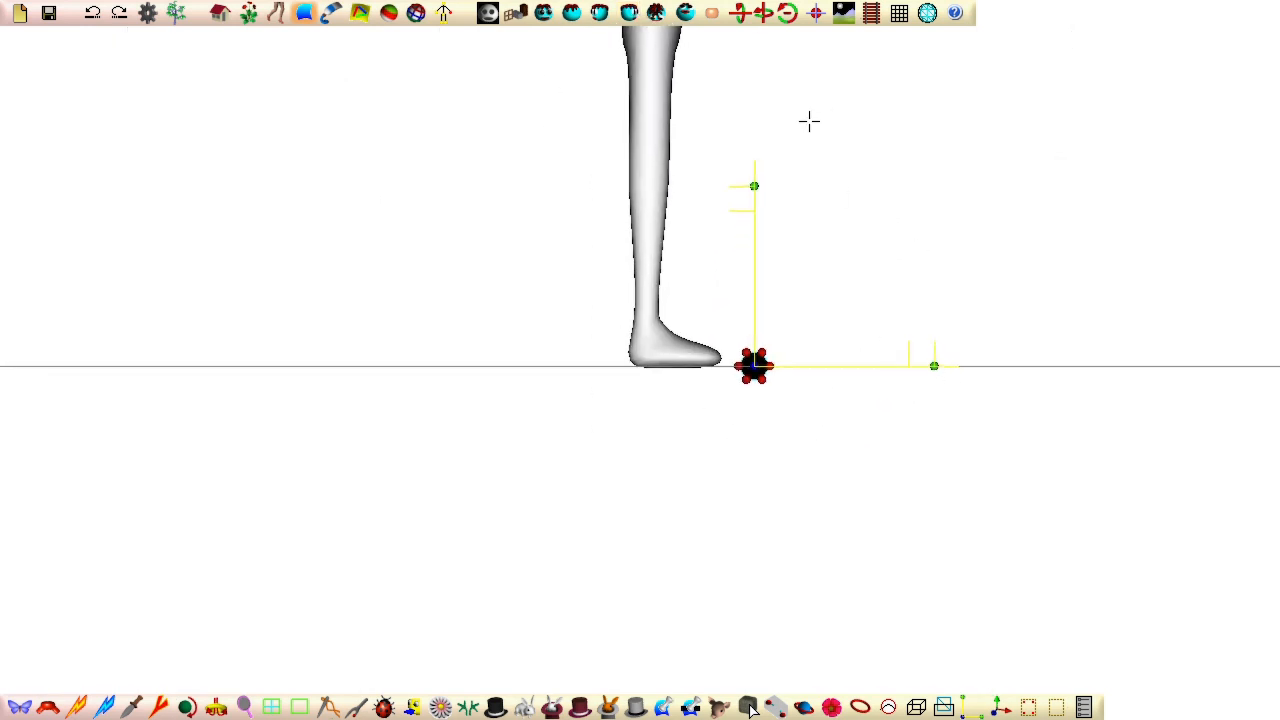
{"action": "left_click_drag", "start_coordinate": [754, 160], "coordinate": [754, 273]}
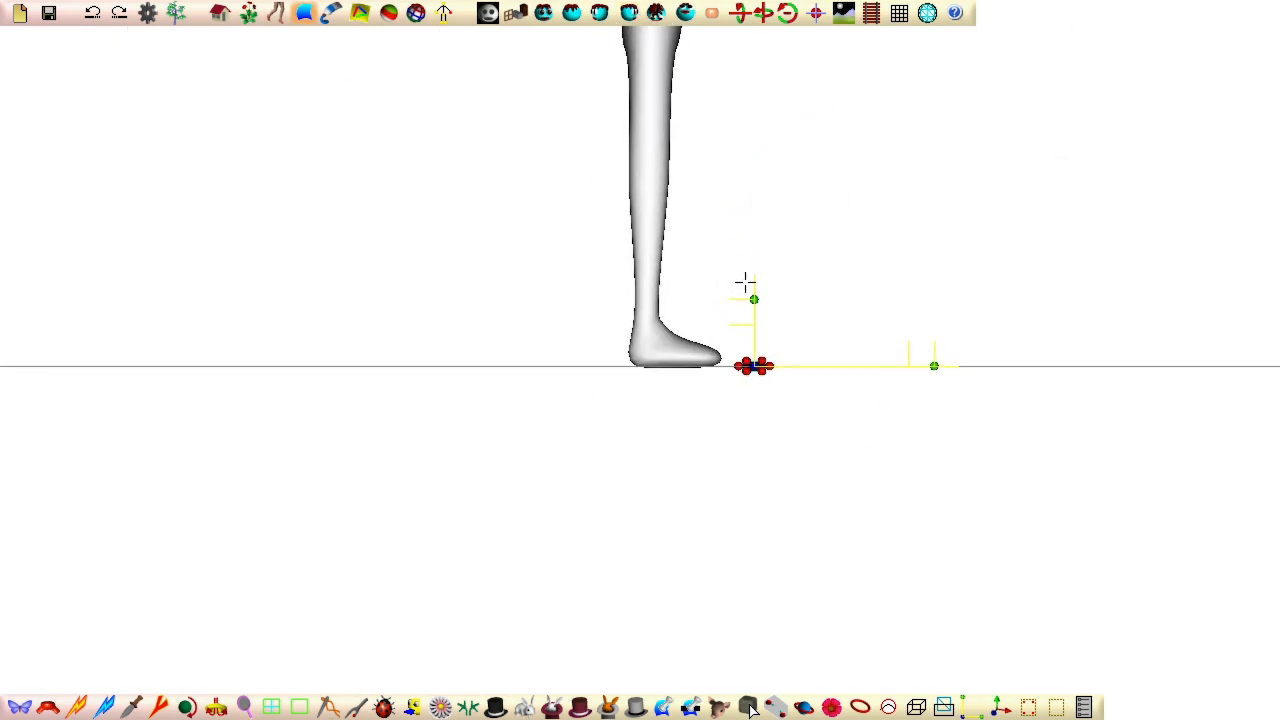
{"action": "left_click_drag", "start_coordinate": [934, 366], "coordinate": [752, 556]}
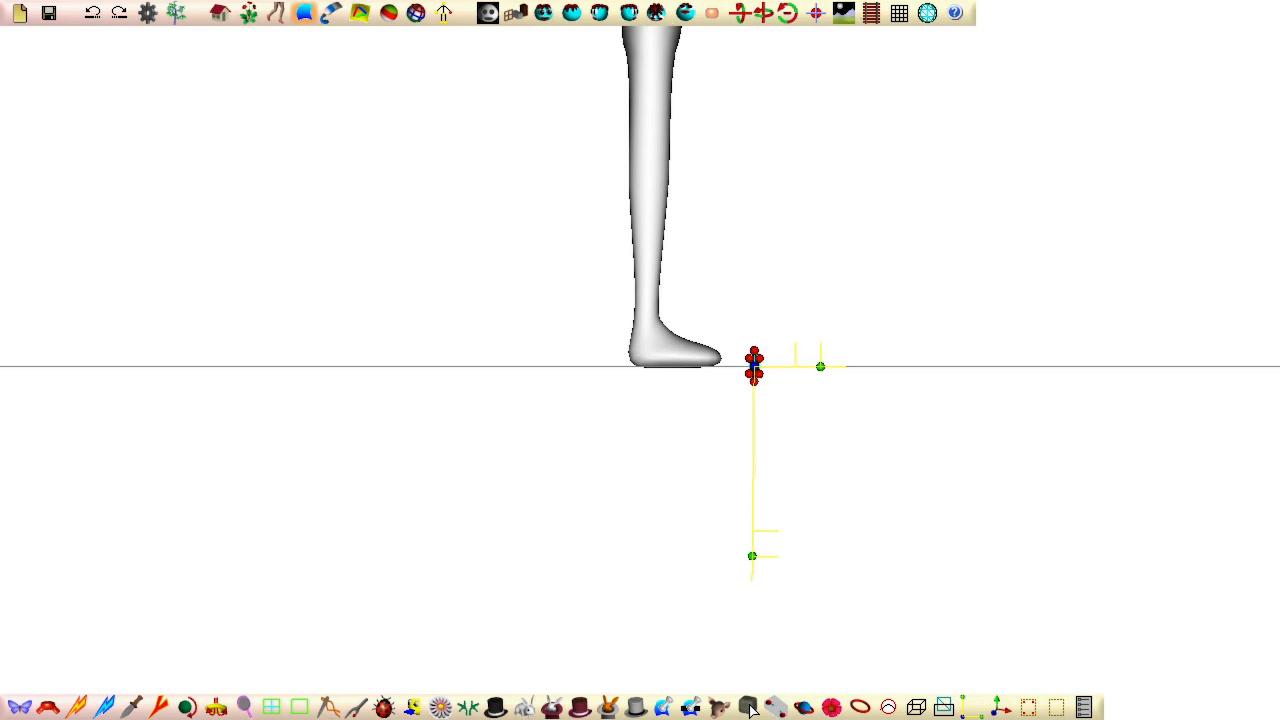
Step: Move the mirrored black discs up to eye level on the head and set them against the face surface
{"action": "left_click", "coordinate": [543, 13]}
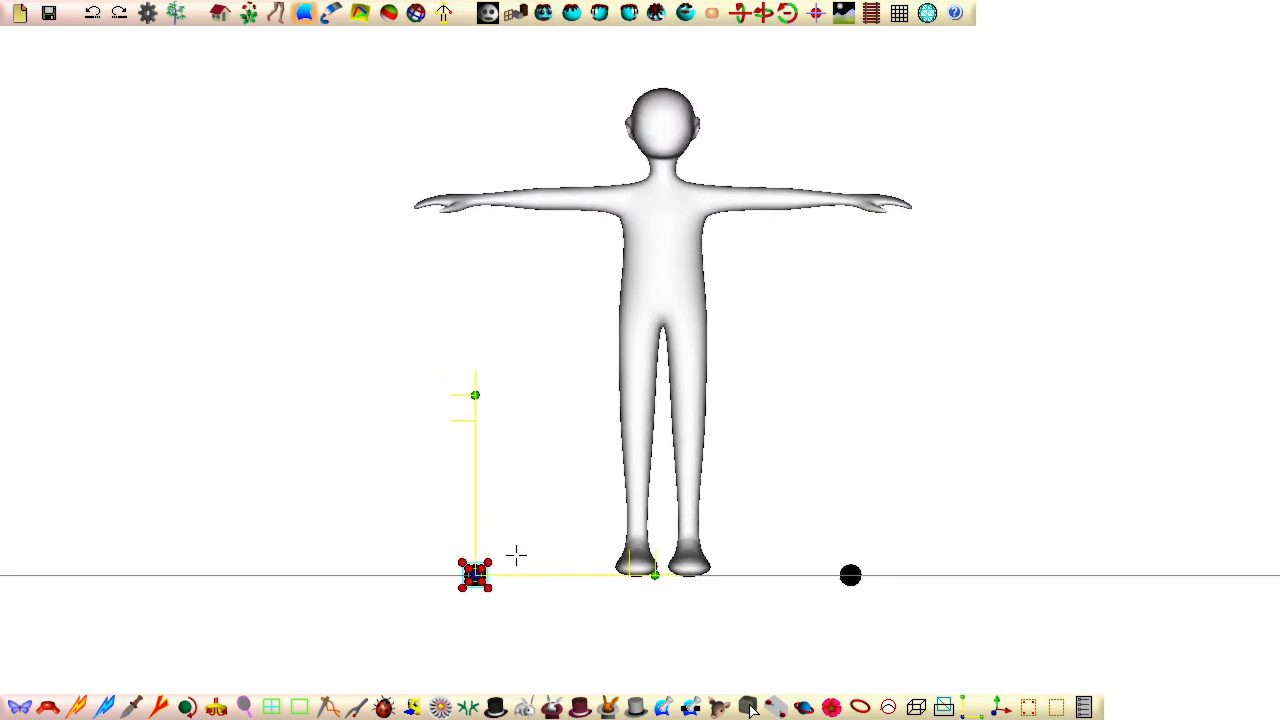
{"action": "left_click", "coordinate": [748, 707]}
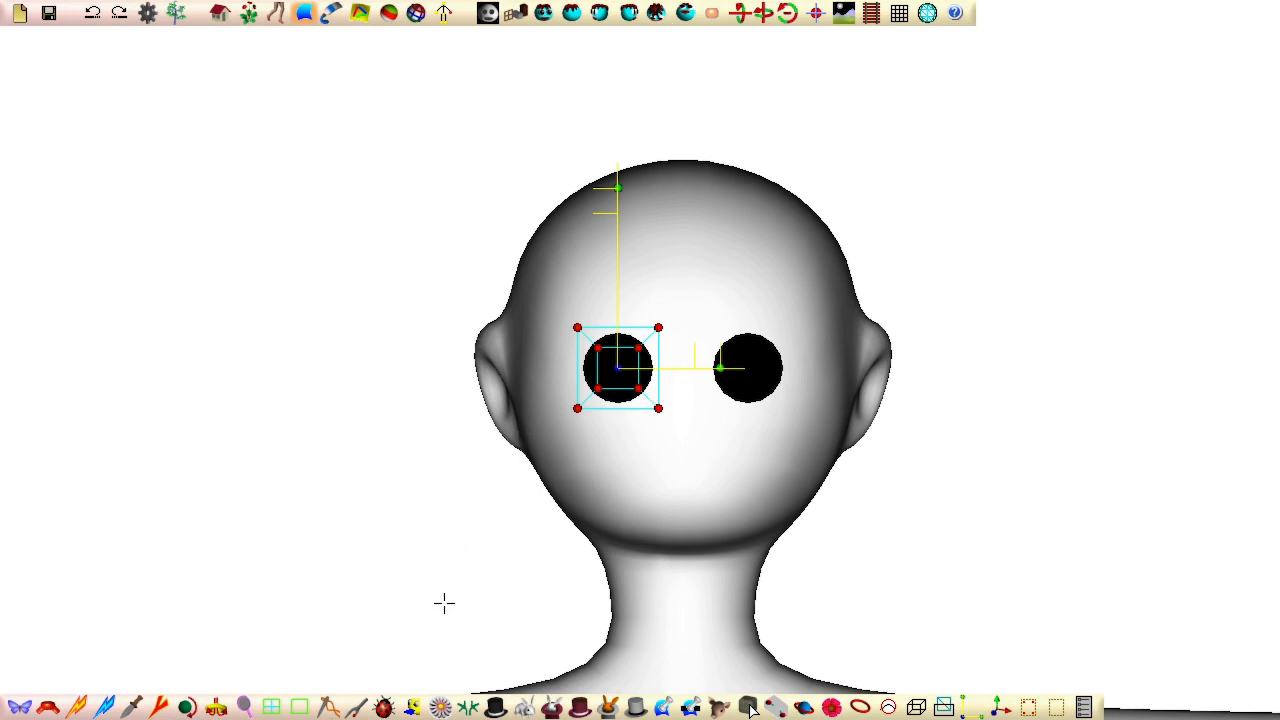
{"action": "middle_click_drag", "start_coordinate": [444, 603], "coordinate": [1038, 532]}
{"action": "left_click", "coordinate": [628, 13]}
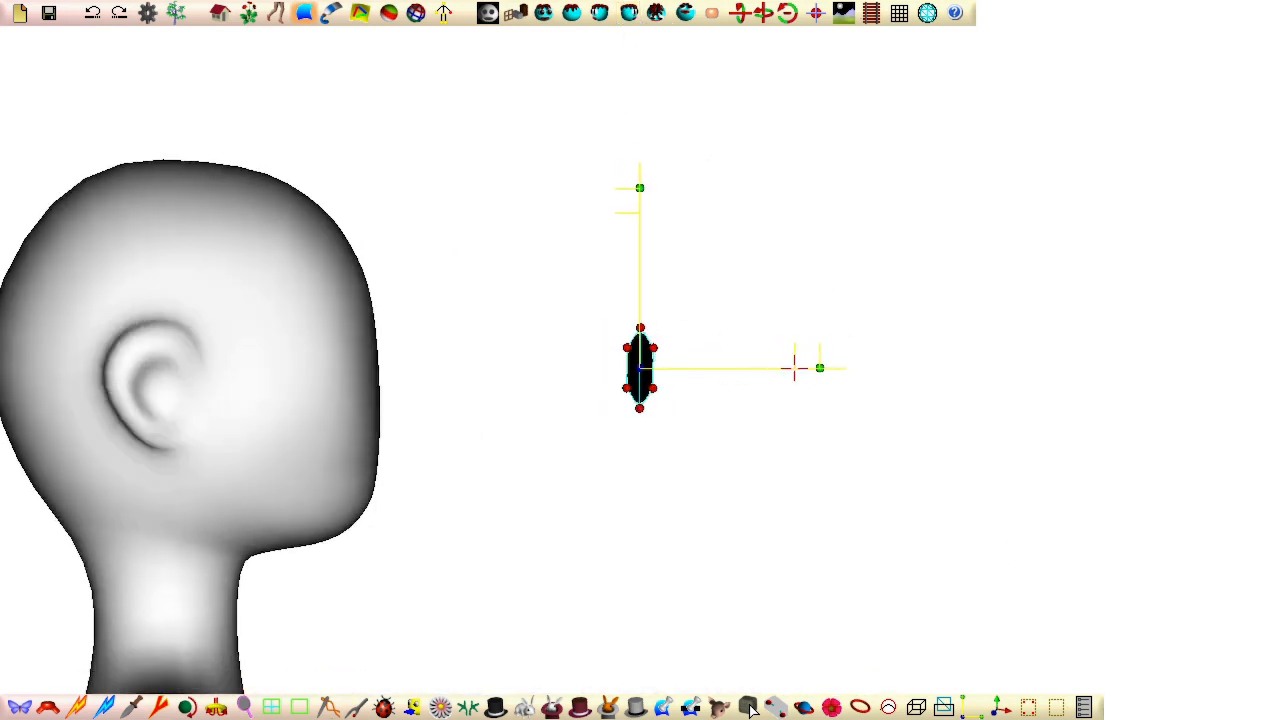
{"action": "left_click_drag", "start_coordinate": [794, 368], "coordinate": [532, 368]}
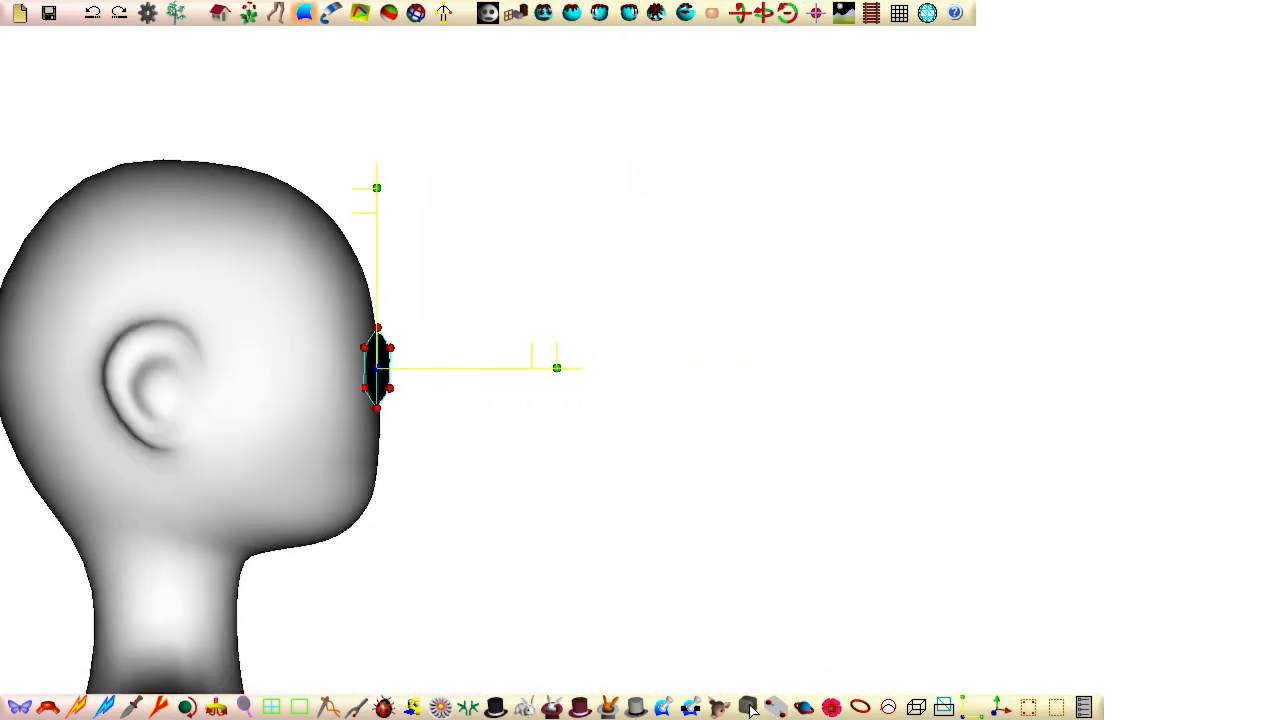
Step: Rotate the eye discs to follow the curve of the face and check their fit from the side and above
{"action": "left_click", "coordinate": [656, 14]}
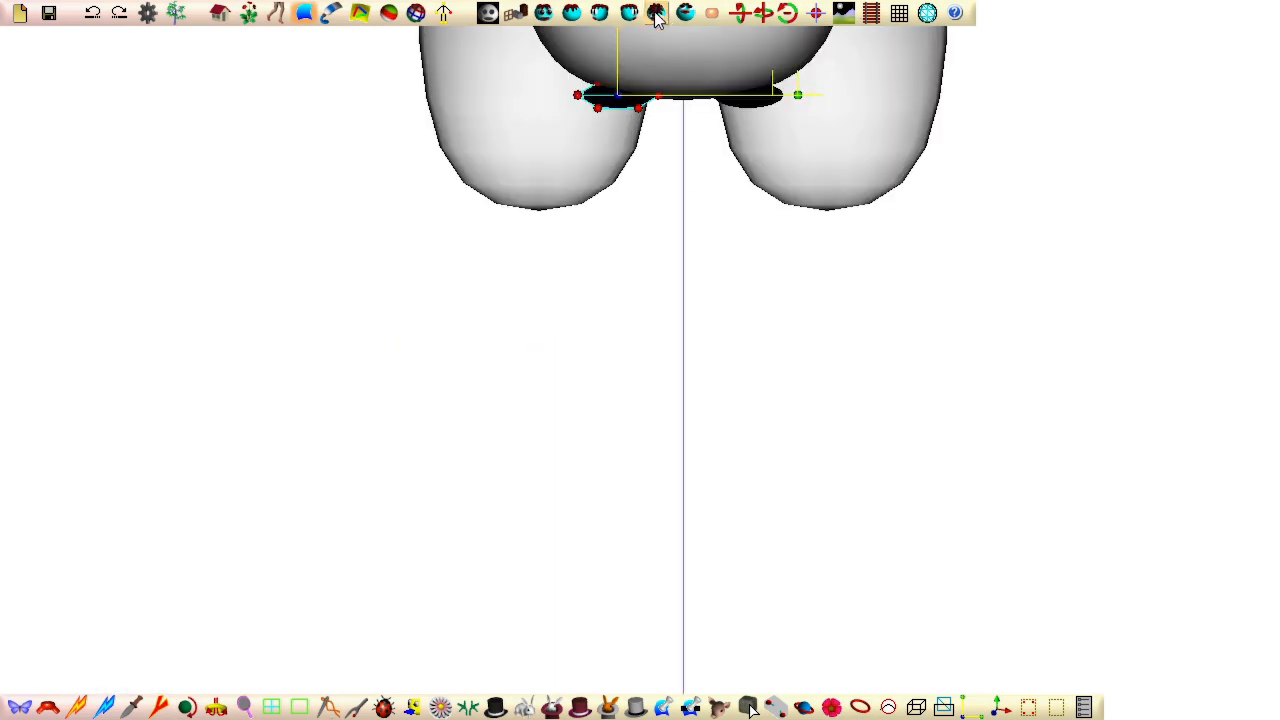
{"action": "middle_click_drag", "start_coordinate": [426, 346], "coordinate": [446, 715]}
{"action": "left_click_drag", "start_coordinate": [638, 287], "coordinate": [678, 297]}
{"action": "middle_click_drag", "start_coordinate": [529, 623], "coordinate": [1014, 198]}
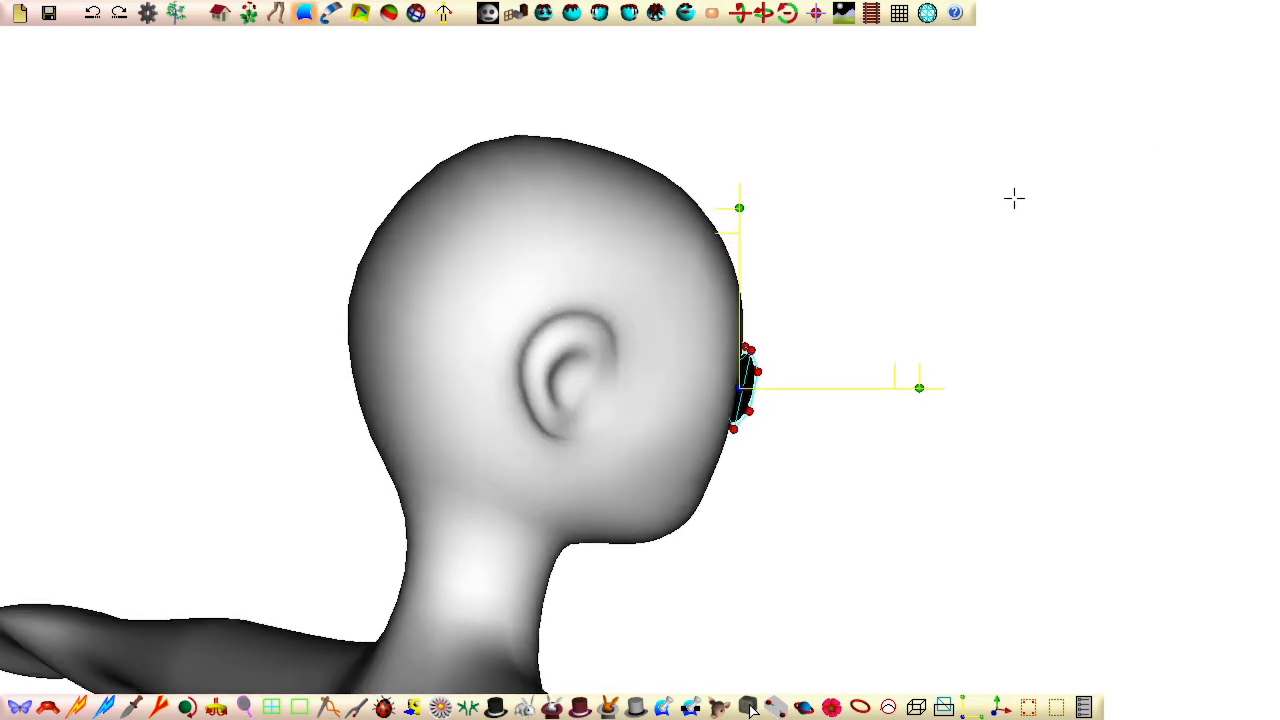
{"action": "left_click", "coordinate": [627, 16]}
{"action": "middle_click_drag", "start_coordinate": [842, 489], "coordinate": [240, 626]}
{"action": "middle_click_drag", "start_coordinate": [509, 106], "coordinate": [460, 477]}
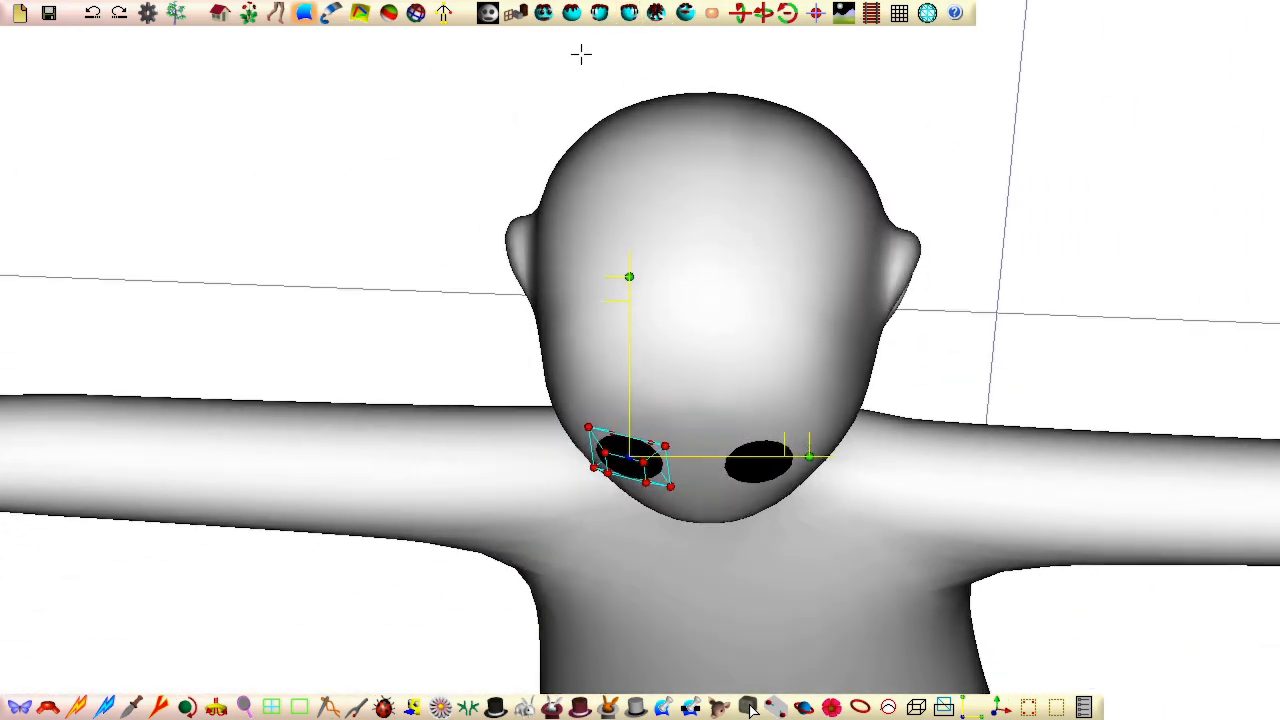
Step: Add a sphere of about 0.063 radius on the centre line in front of the character's feet
{"action": "left_click", "coordinate": [657, 16]}
{"action": "middle_click_drag", "start_coordinate": [423, 621], "coordinate": [481, 441]}
{"action": "scroll", "coordinate": [481, 441], "scroll_direction": "down", "scroll_amount": 1}
{"action": "middle_click_drag", "start_coordinate": [480, 550], "coordinate": [464, 406]}
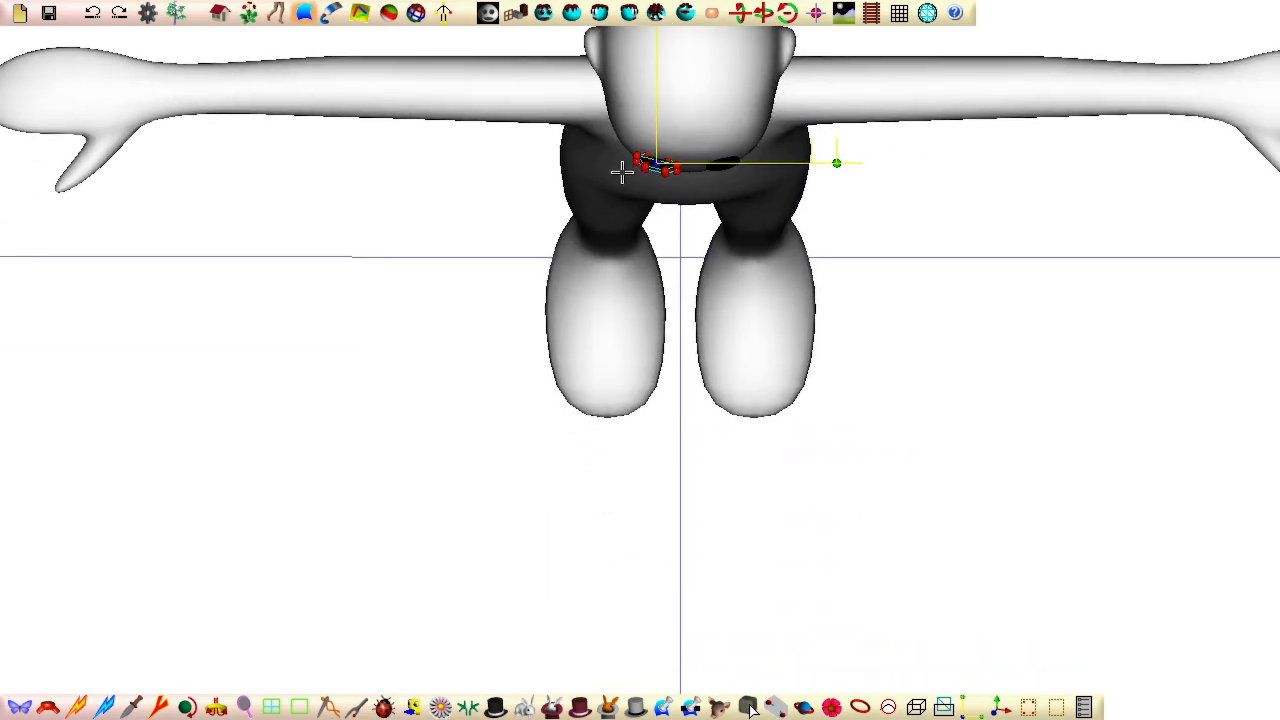
{"action": "left_click", "coordinate": [515, 12]}
{"action": "left_click", "coordinate": [558, 25]}
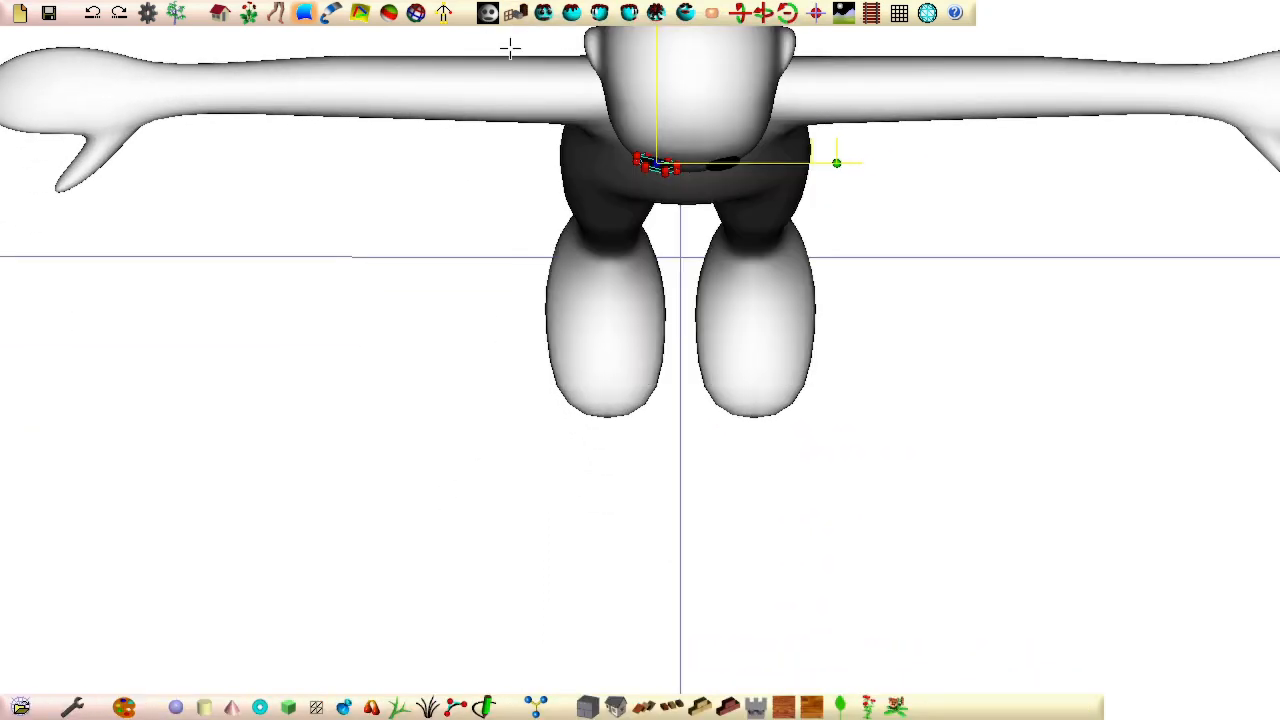
{"action": "left_click", "coordinate": [176, 707]}
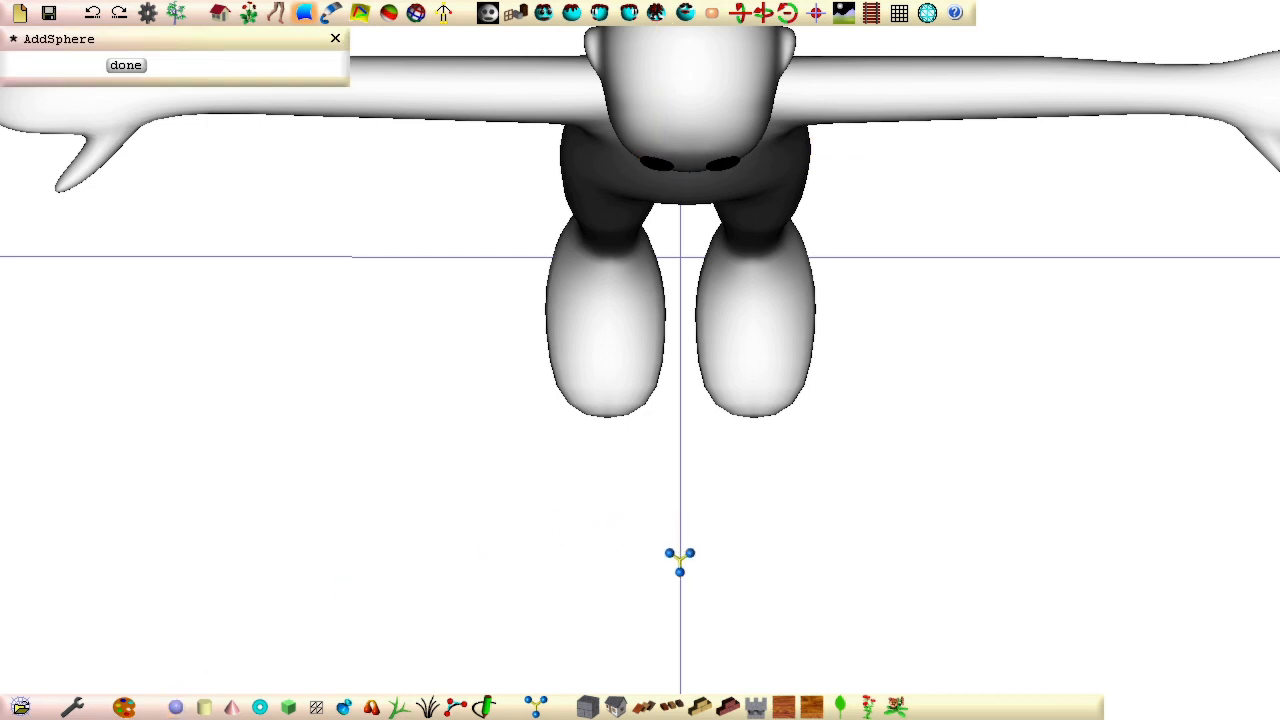
{"action": "left_click_drag", "start_coordinate": [682, 557], "coordinate": [724, 580]}
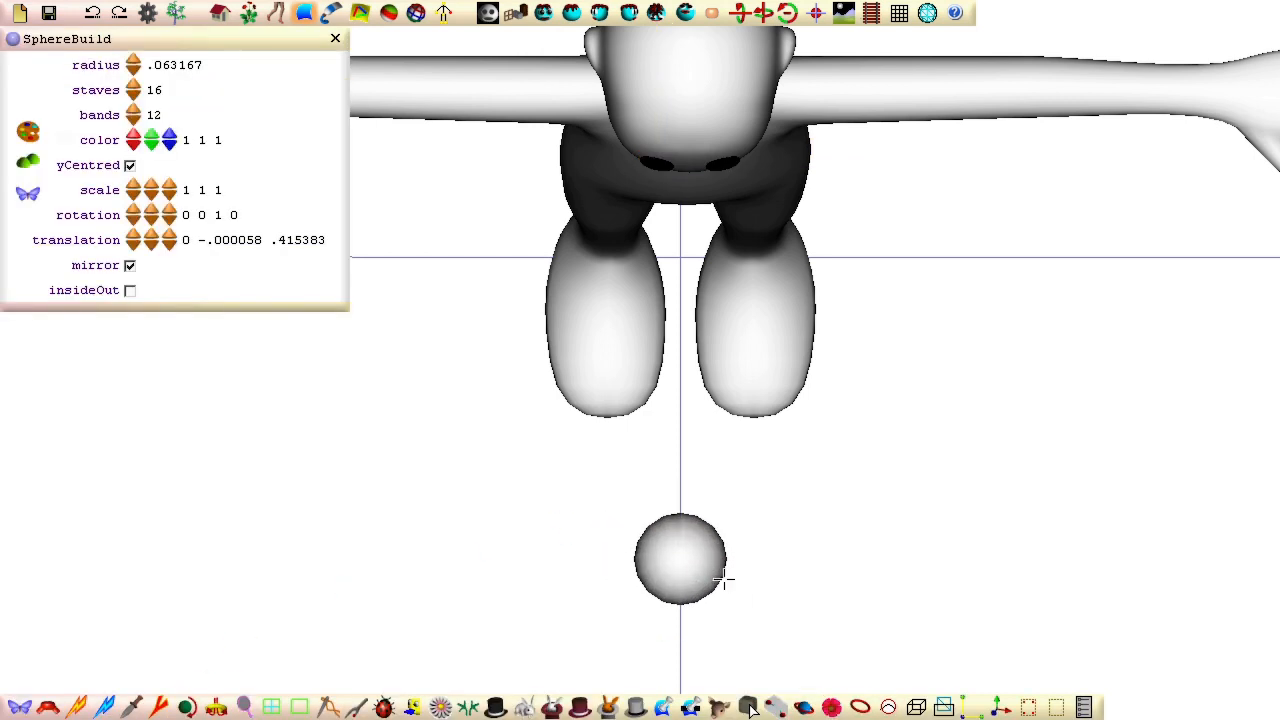
Step: Colour the centre sphere black and convert it to a patch with 8 control staves and 3 control bands
{"action": "left_click", "coordinate": [28, 135]}
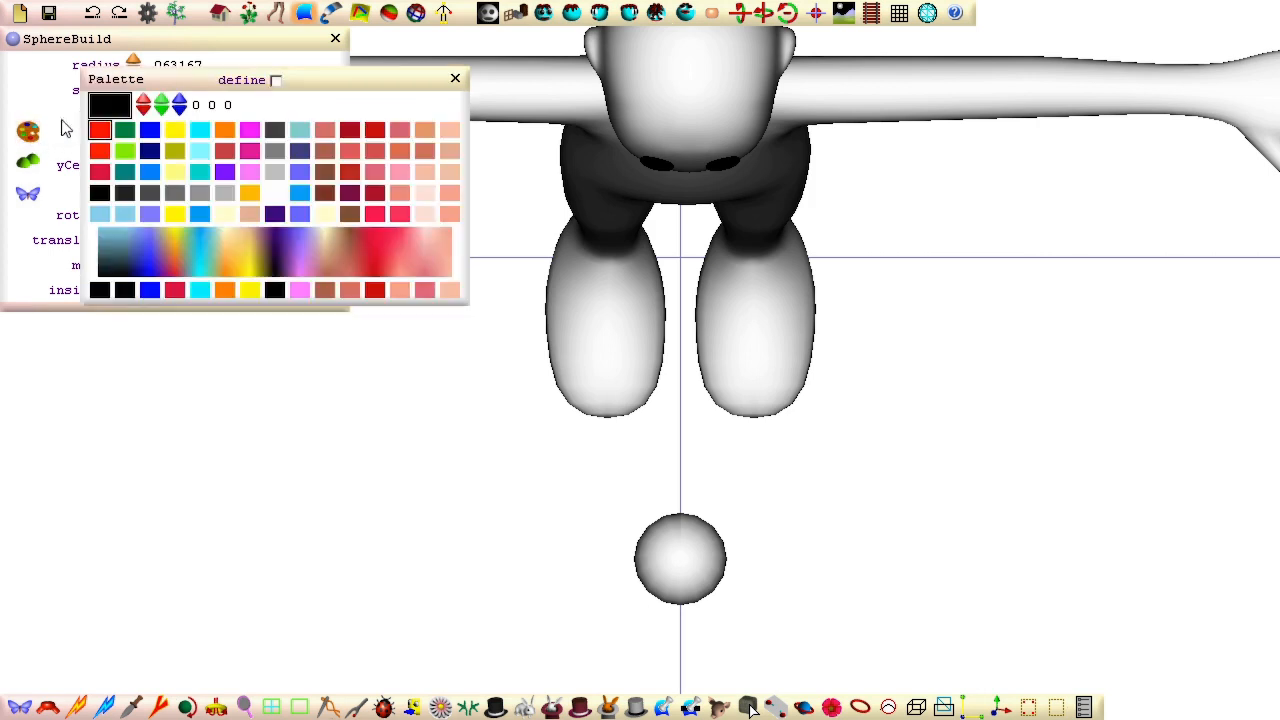
{"action": "left_click", "coordinate": [110, 120]}
{"action": "left_click", "coordinate": [30, 195]}
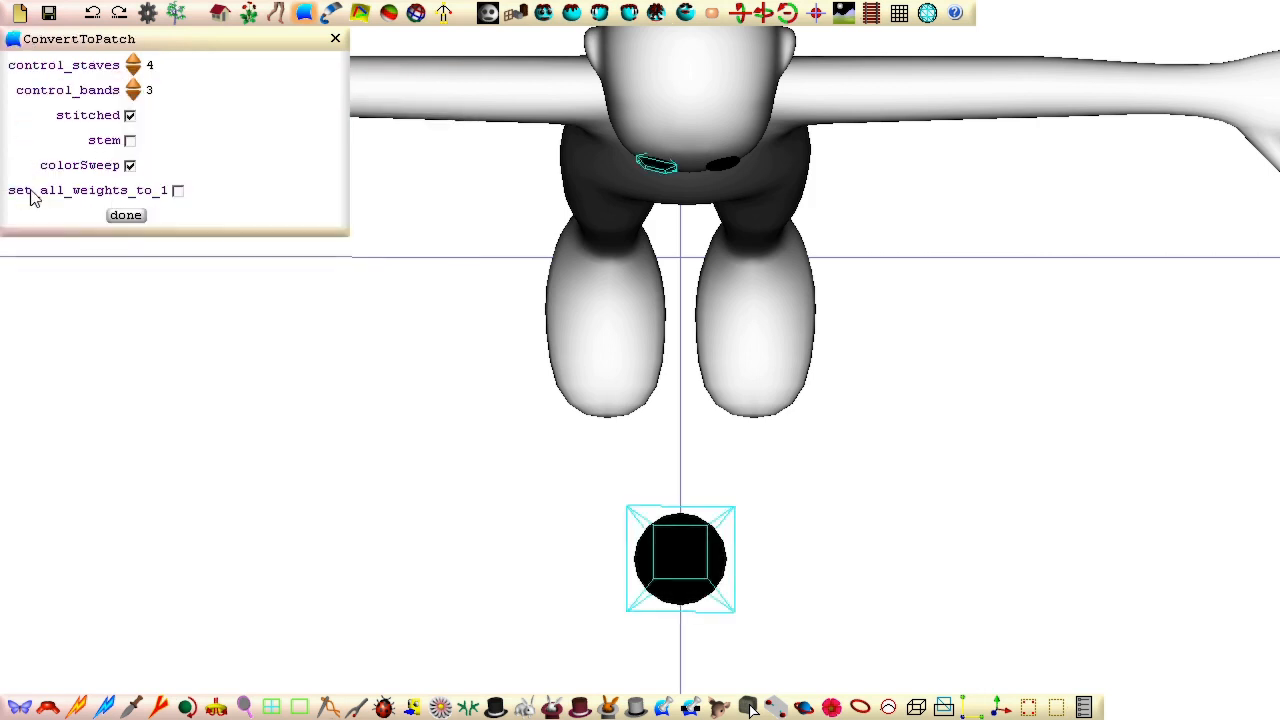
{"action": "left_click", "coordinate": [132, 60]}
{"action": "left_click", "coordinate": [132, 60]}
{"action": "left_click", "coordinate": [132, 60]}
{"action": "left_click", "coordinate": [132, 60]}
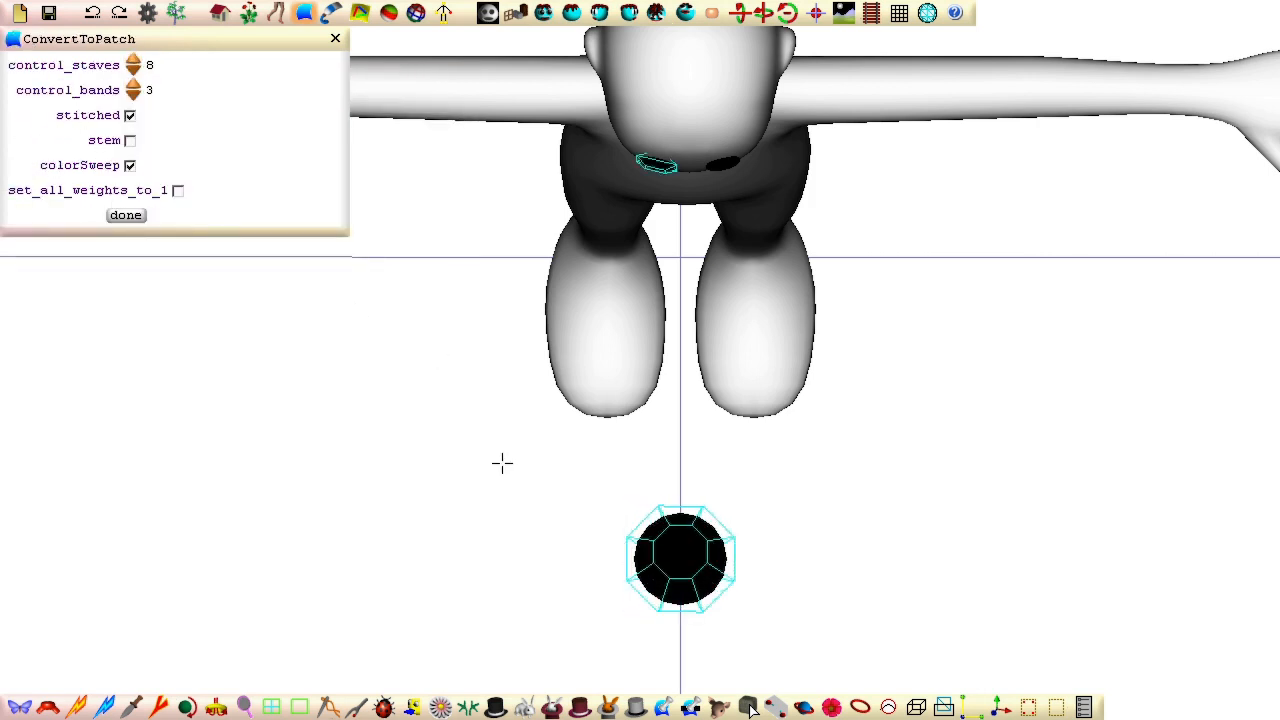
Step: Select all control points of the centre sphere and raise it to the lower face, centred below the eyes
{"action": "left_click_drag", "start_coordinate": [521, 443], "coordinate": [834, 646]}
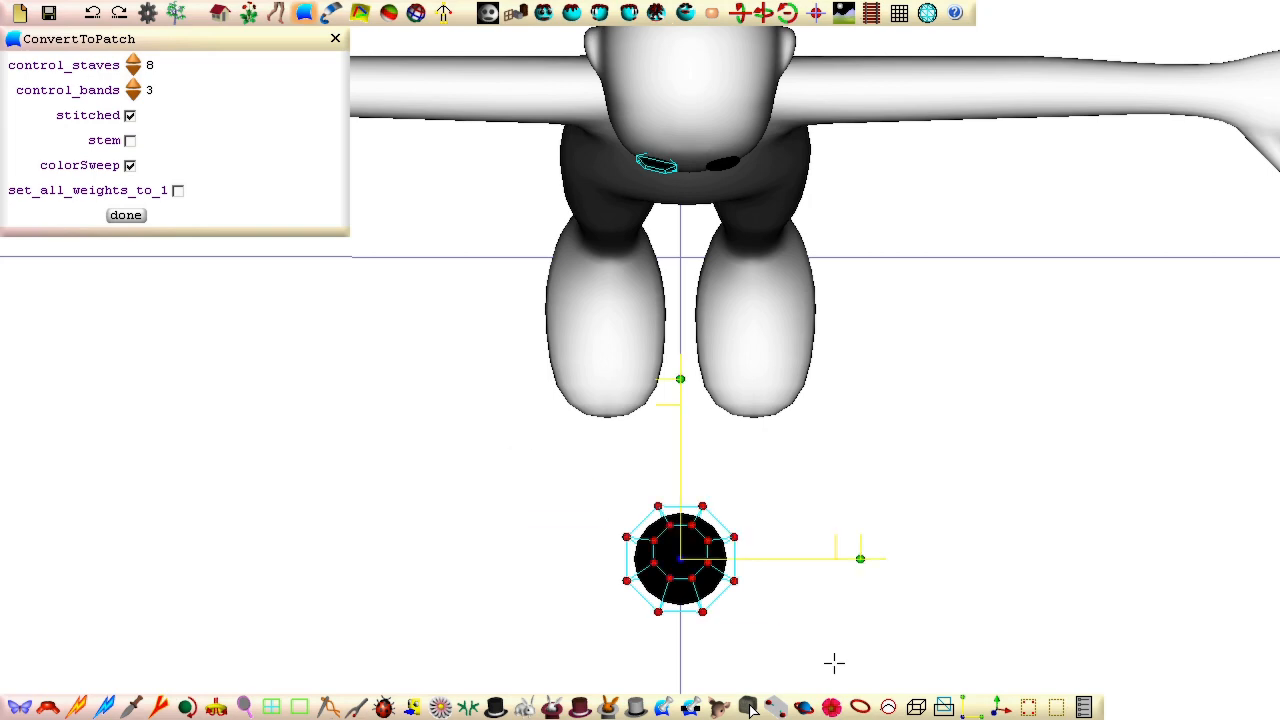
{"action": "left_click", "coordinate": [639, 19]}
{"action": "left_click_drag", "start_coordinate": [640, 206], "coordinate": [640, 0]}
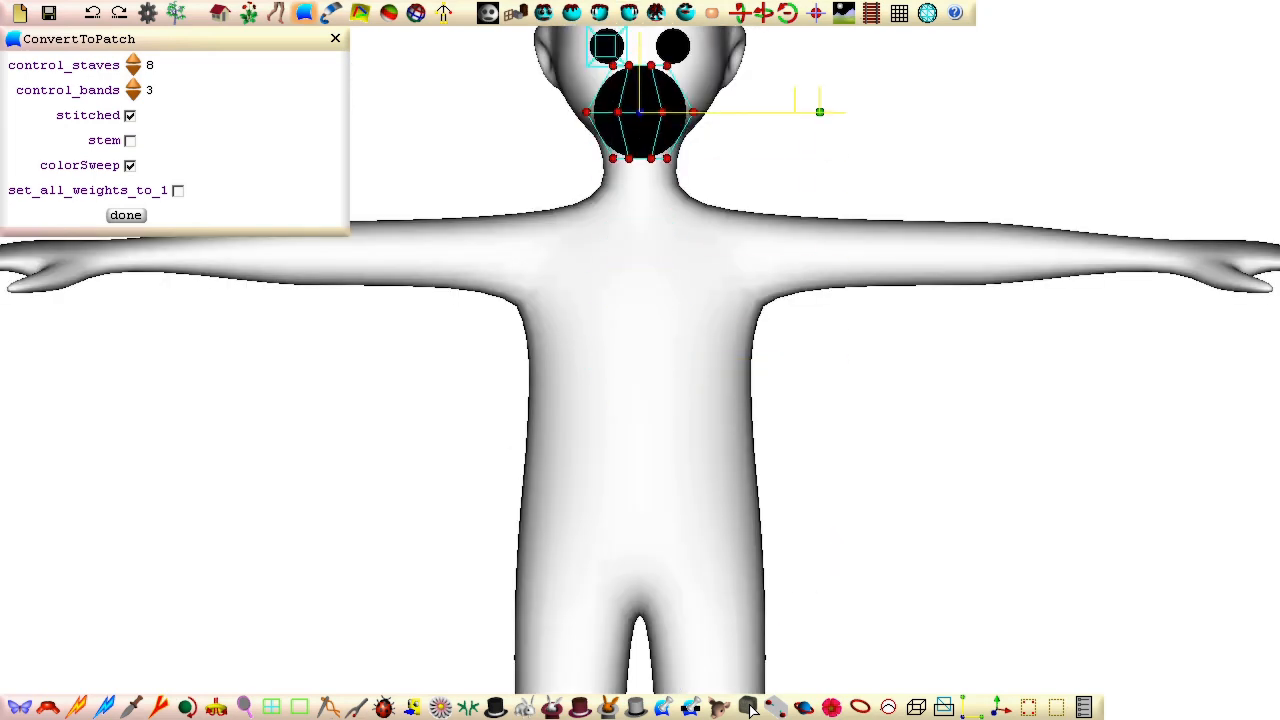
{"action": "left_click", "coordinate": [816, 14]}
{"action": "right_click_drag", "start_coordinate": [625, 640], "coordinate": [642, 113]}
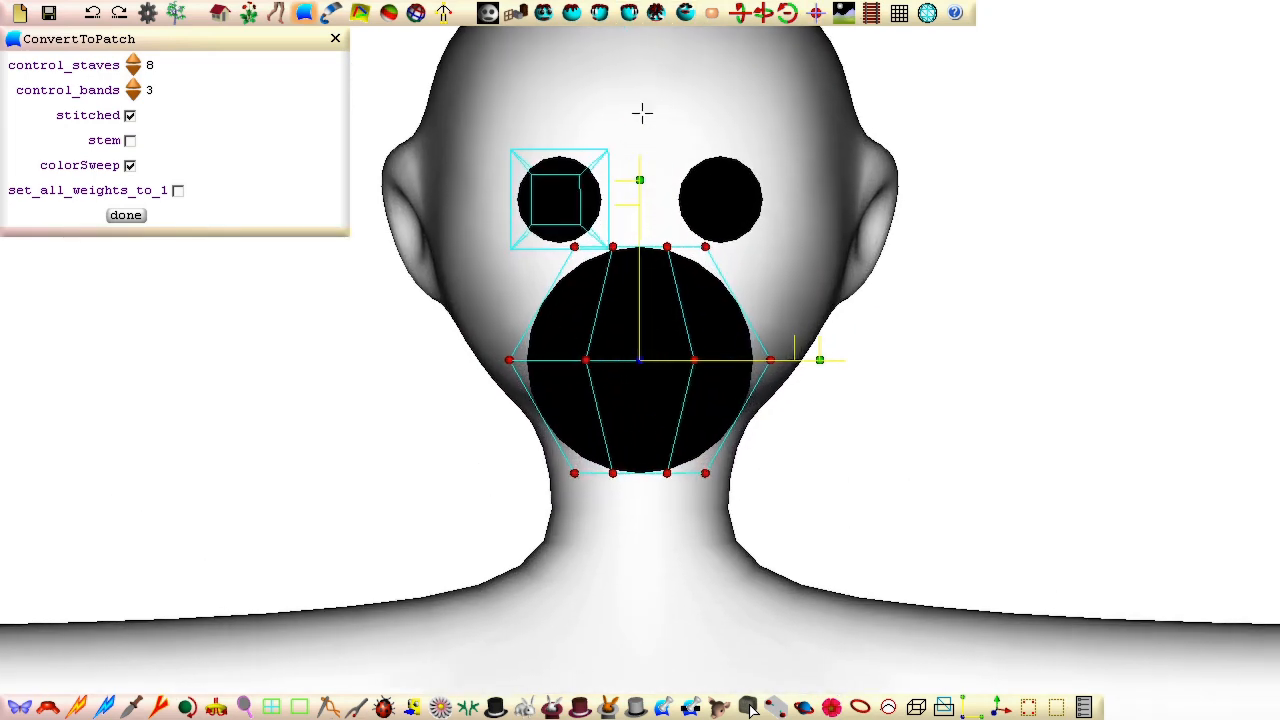
Step: Flatten the centre sphere vertically into a mouth shape and lower its upper row of control points to straighten the top edge
{"action": "left_click_drag", "start_coordinate": [642, 140], "coordinate": [617, 282]}
{"action": "left_click_drag", "start_coordinate": [544, 297], "coordinate": [756, 344]}
{"action": "left_click_drag", "start_coordinate": [640, 173], "coordinate": [628, 204]}
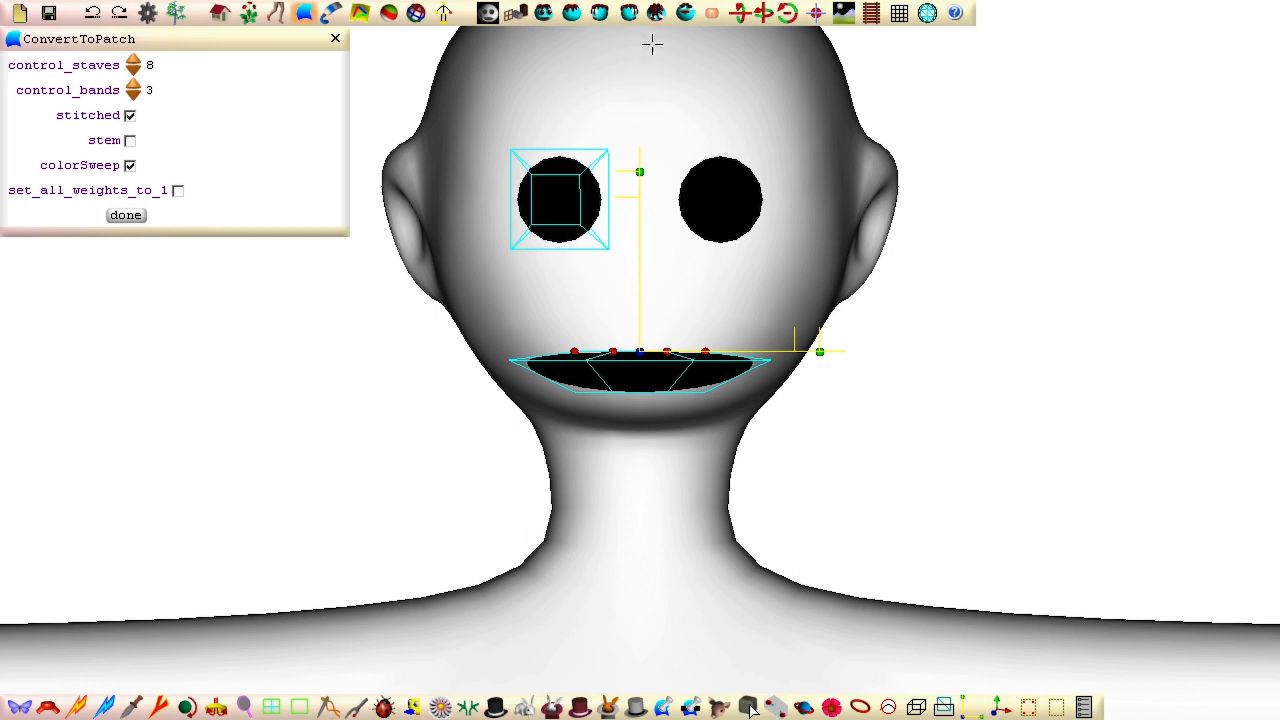
Step: In side view, squash the mouth's depth to a thin disc and move it back and up against the lower face
{"action": "left_click", "coordinate": [629, 14]}
{"action": "left_click_drag", "start_coordinate": [777, 322], "coordinate": [1232, 564]}
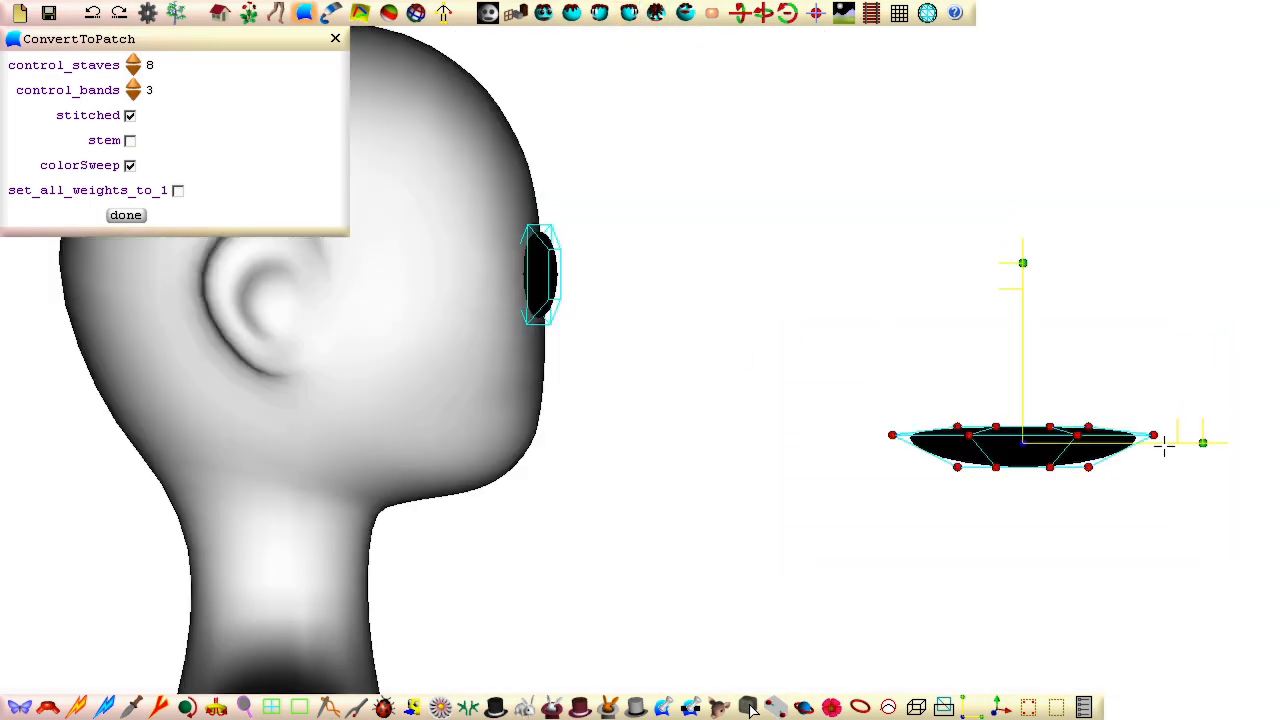
{"action": "left_click_drag", "start_coordinate": [1230, 443], "coordinate": [1040, 443]}
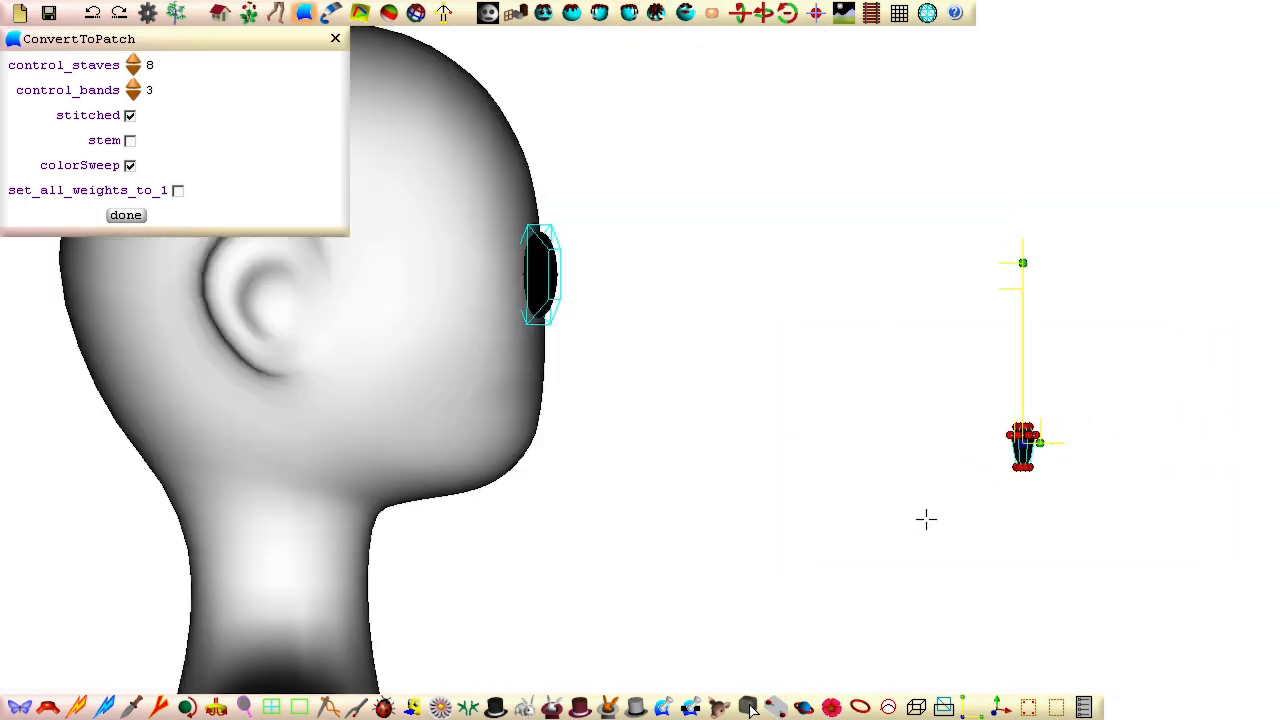
{"action": "left_click", "coordinate": [714, 14]}
{"action": "left_click_drag", "start_coordinate": [1200, 442], "coordinate": [717, 442]}
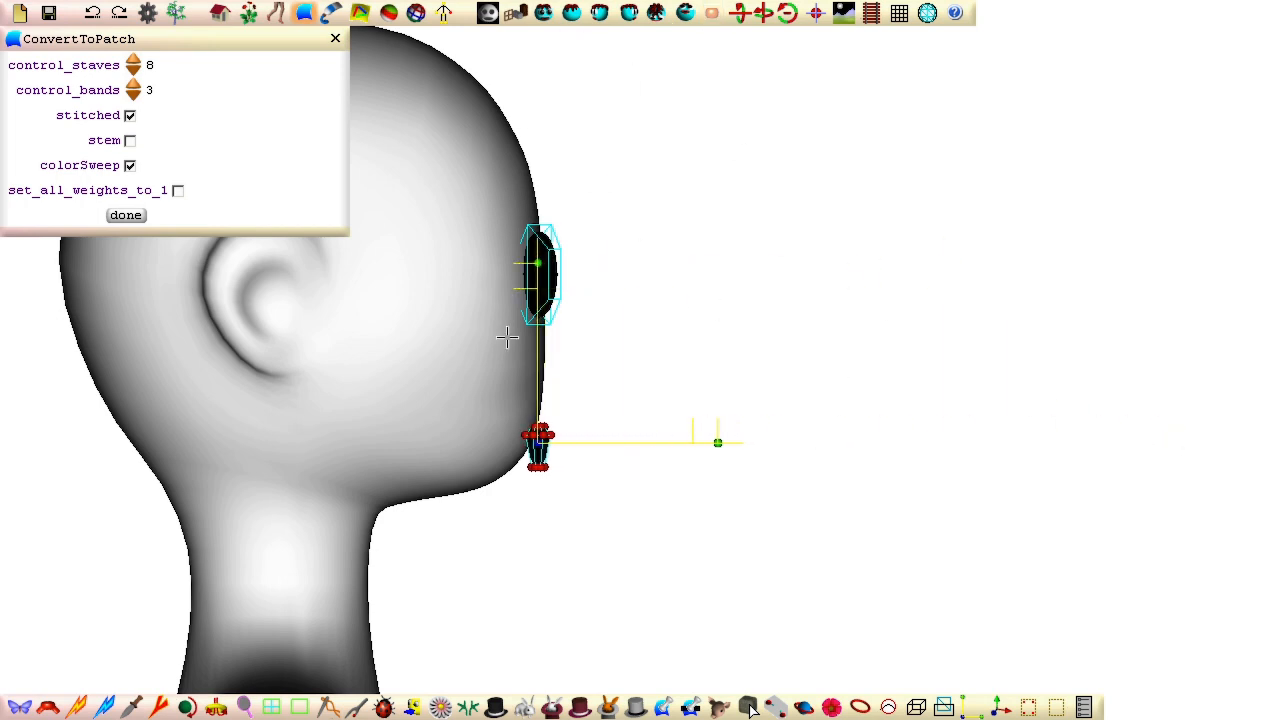
{"action": "left_click_drag", "start_coordinate": [538, 263], "coordinate": [538, 229]}
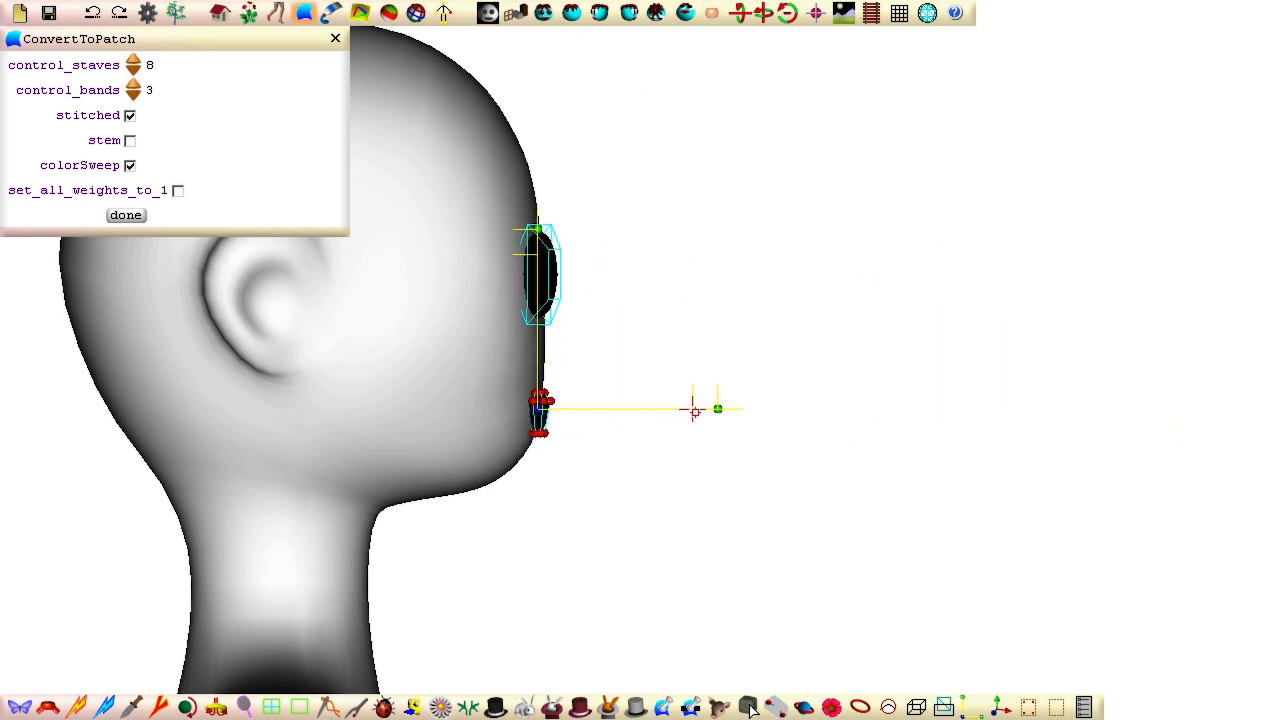
{"action": "left_click_drag", "start_coordinate": [694, 410], "coordinate": [698, 410]}
Step: Narrow the mouth in front view and push its corner control points back toward the face in side view
{"action": "left_click", "coordinate": [566, 12]}
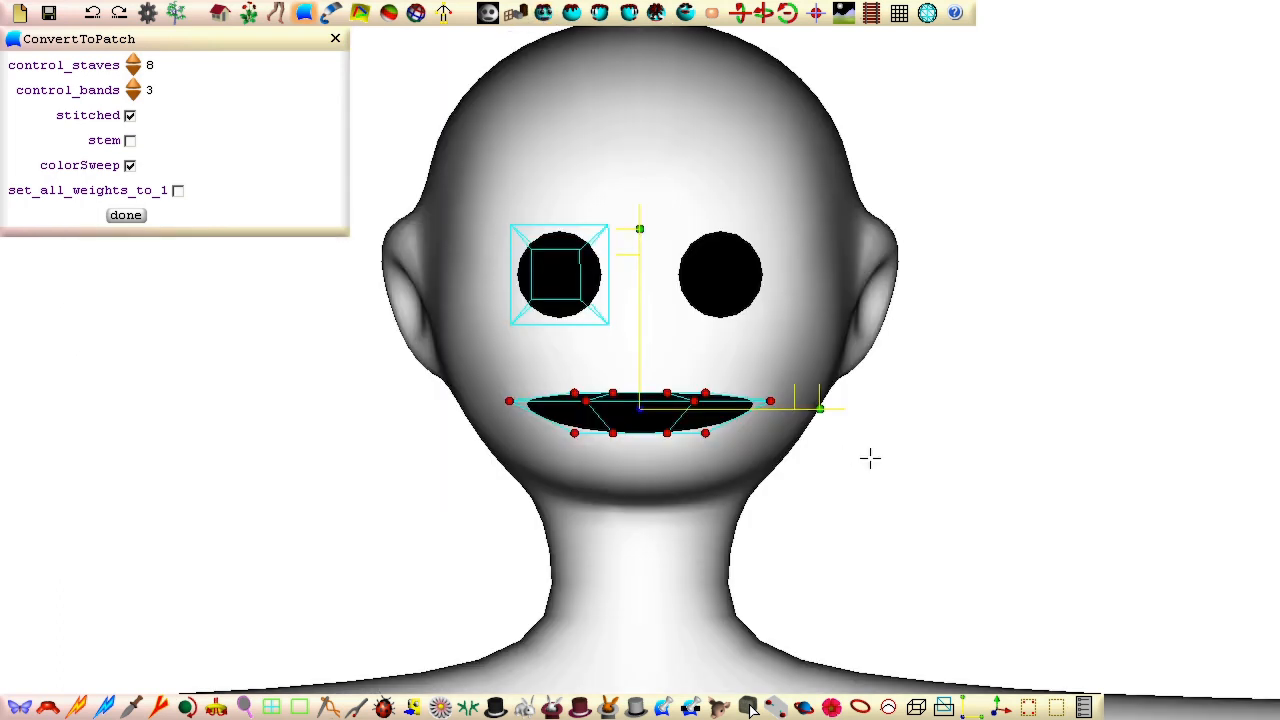
{"action": "left_click_drag", "start_coordinate": [848, 410], "coordinate": [770, 408]}
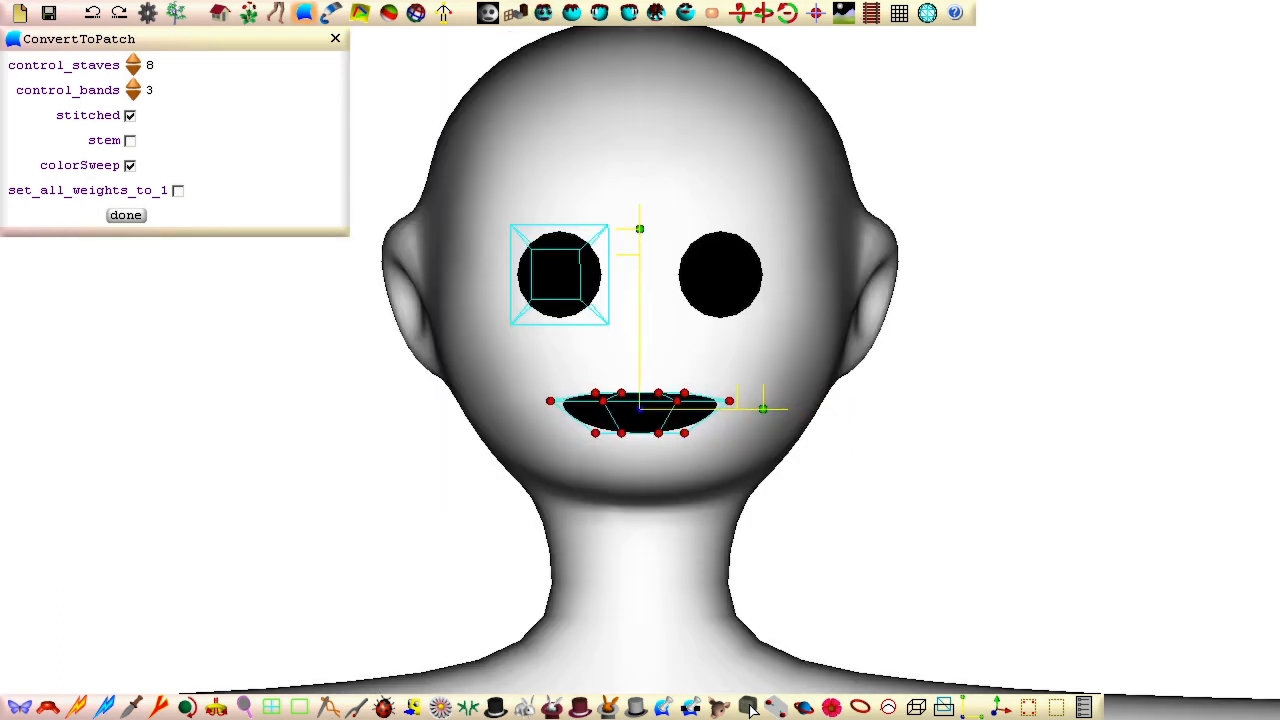
{"action": "left_click_drag", "start_coordinate": [290, 398], "coordinate": [877, 320]}
{"action": "left_click", "coordinate": [714, 17]}
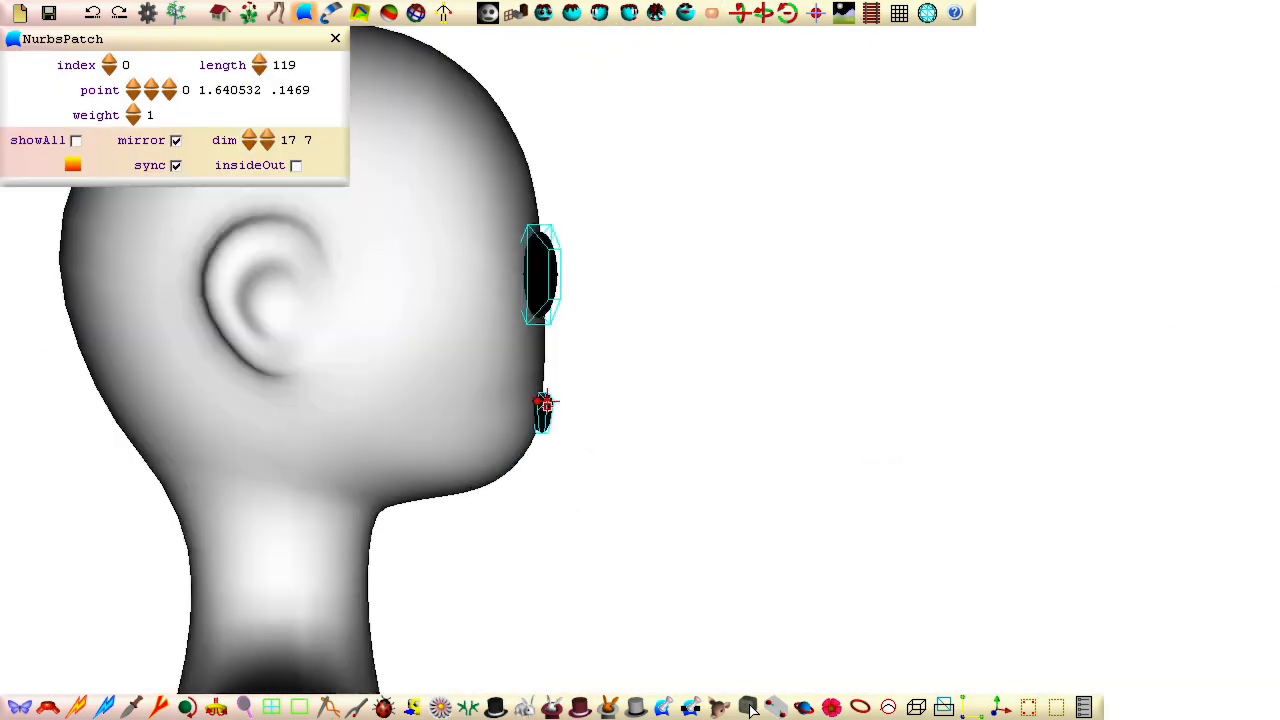
{"action": "left_click_drag", "start_coordinate": [548, 401], "coordinate": [524, 402]}
{"action": "left_click_drag", "start_coordinate": [833, 391], "coordinate": [406, 557]}
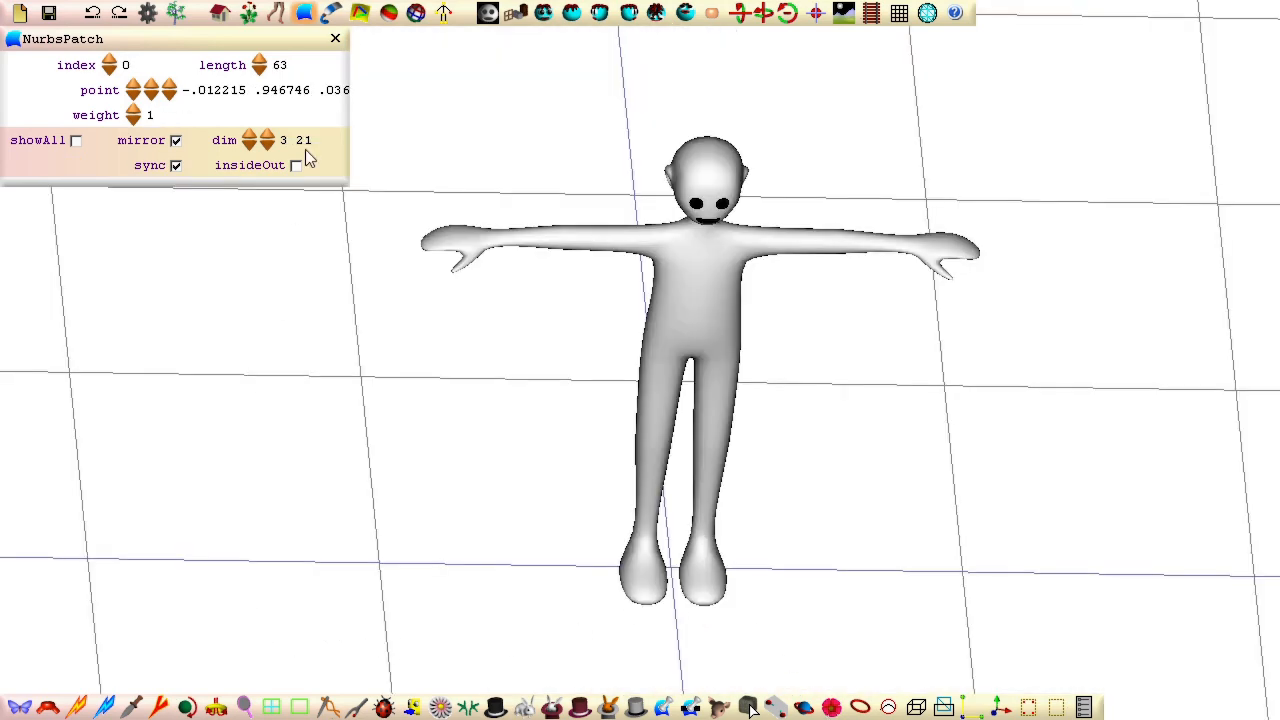
Step: Start a lathe on the ground beside the character's feet with its axis running horizontally toward the character, and view it from the front
{"action": "left_click", "coordinate": [515, 14]}
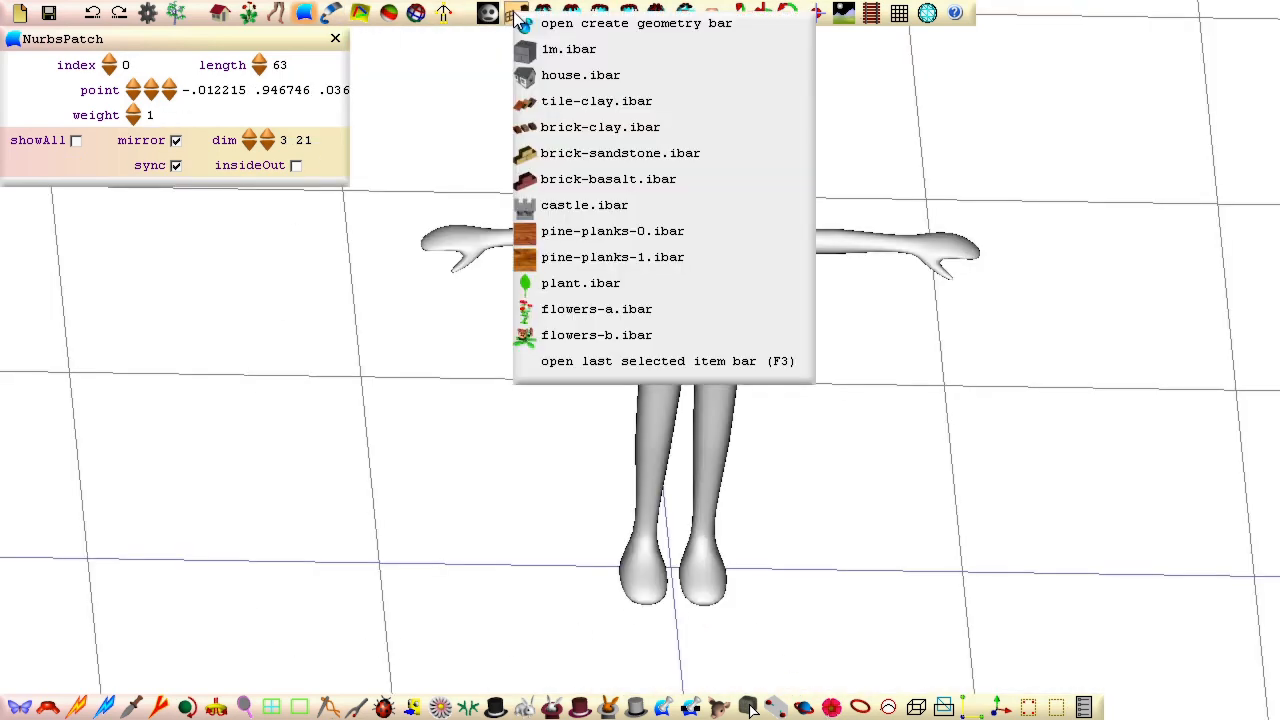
{"action": "left_click", "coordinate": [549, 27]}
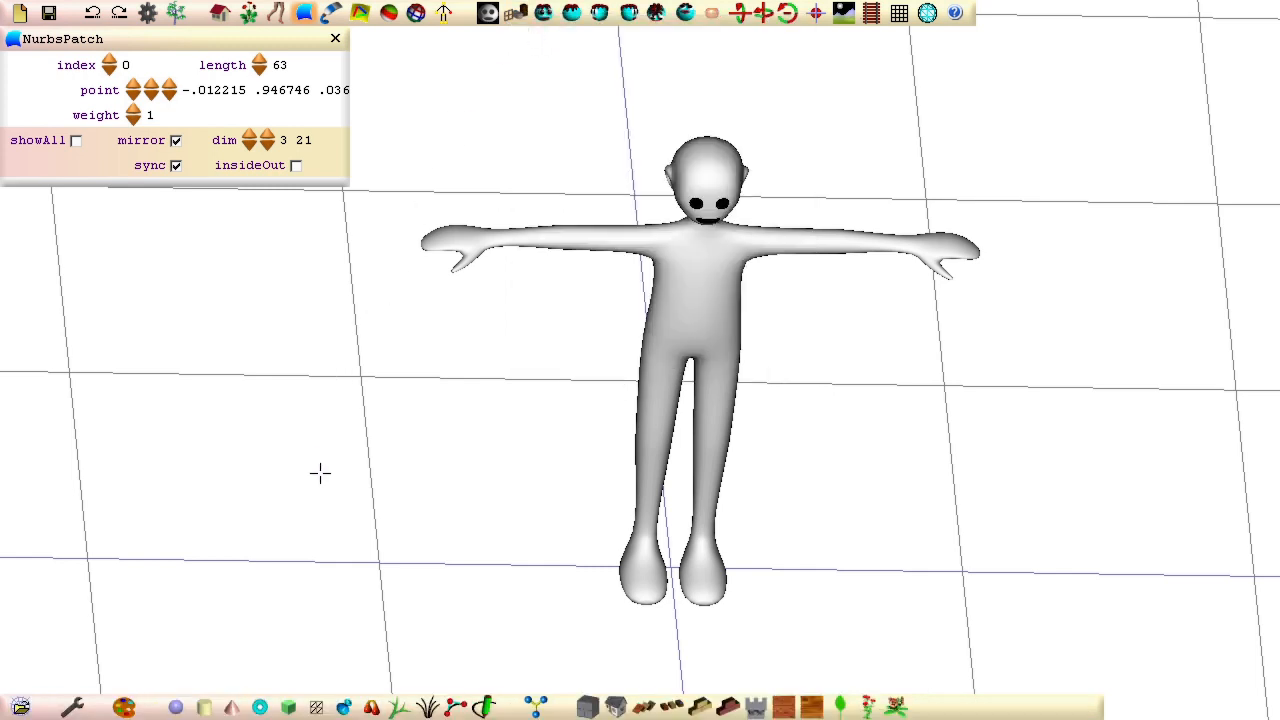
{"action": "left_click", "coordinate": [344, 707]}
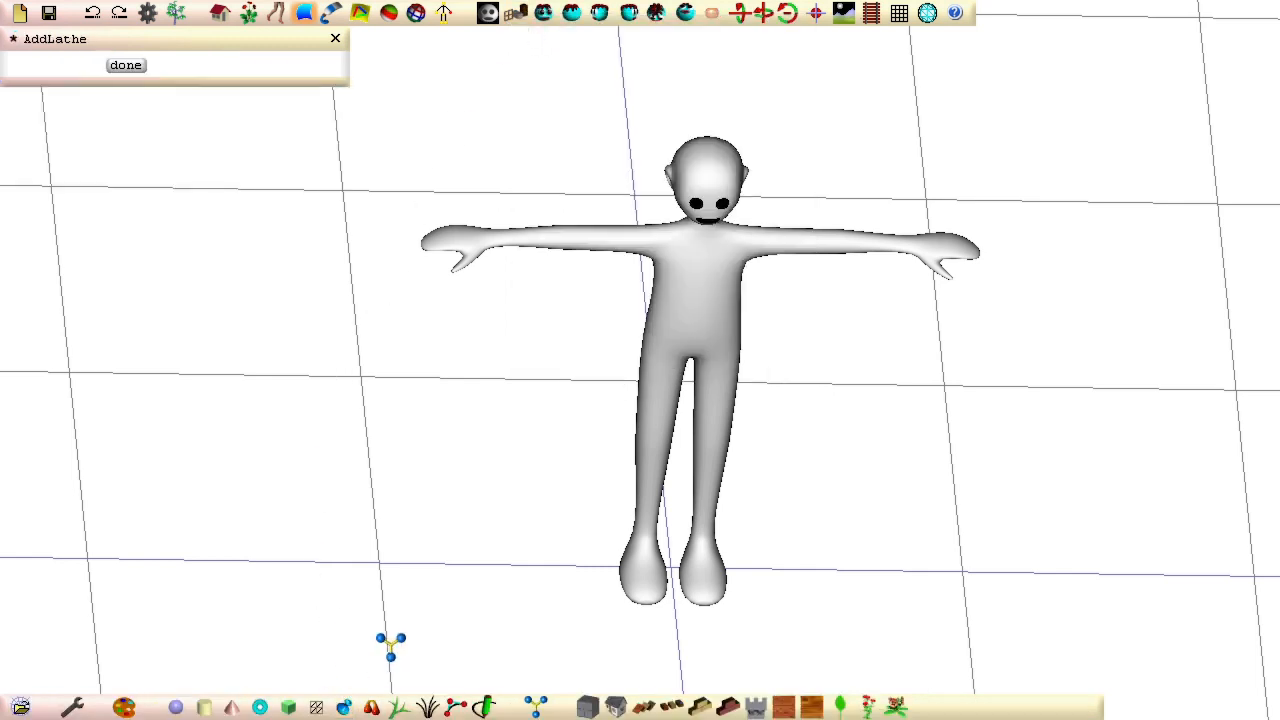
{"action": "left_click", "coordinate": [448, 619]}
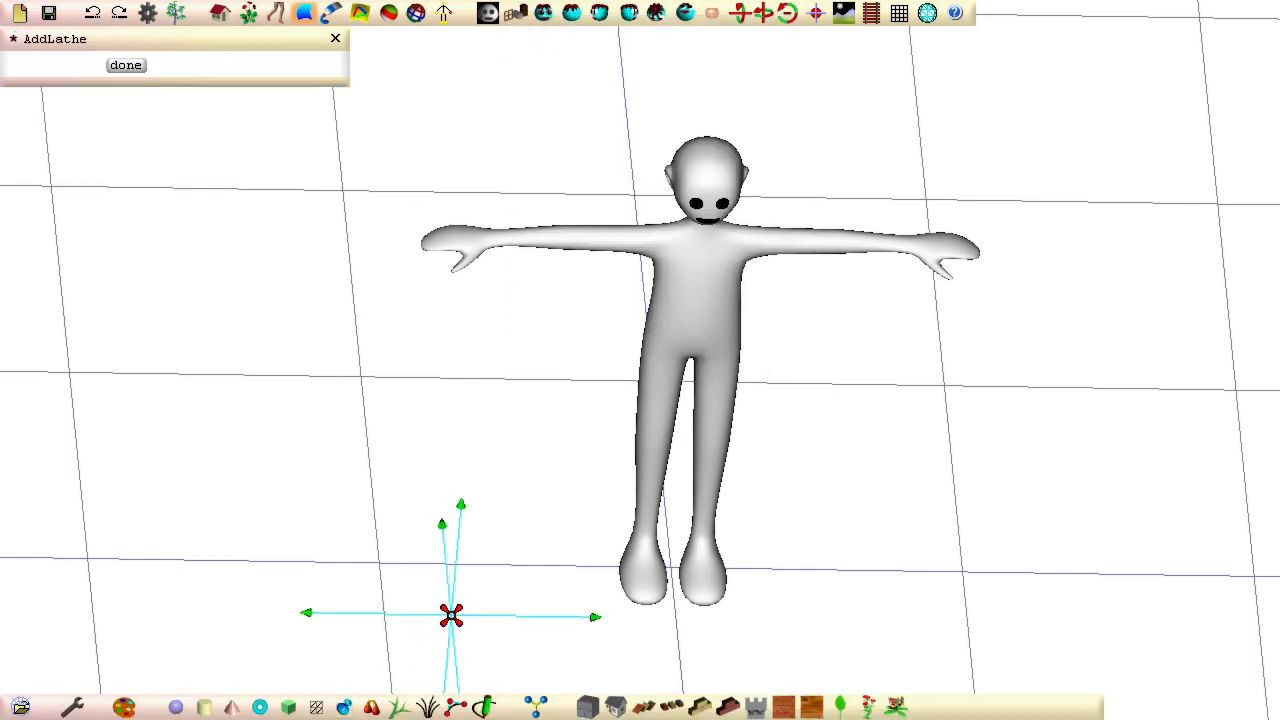
{"action": "left_click", "coordinate": [596, 614]}
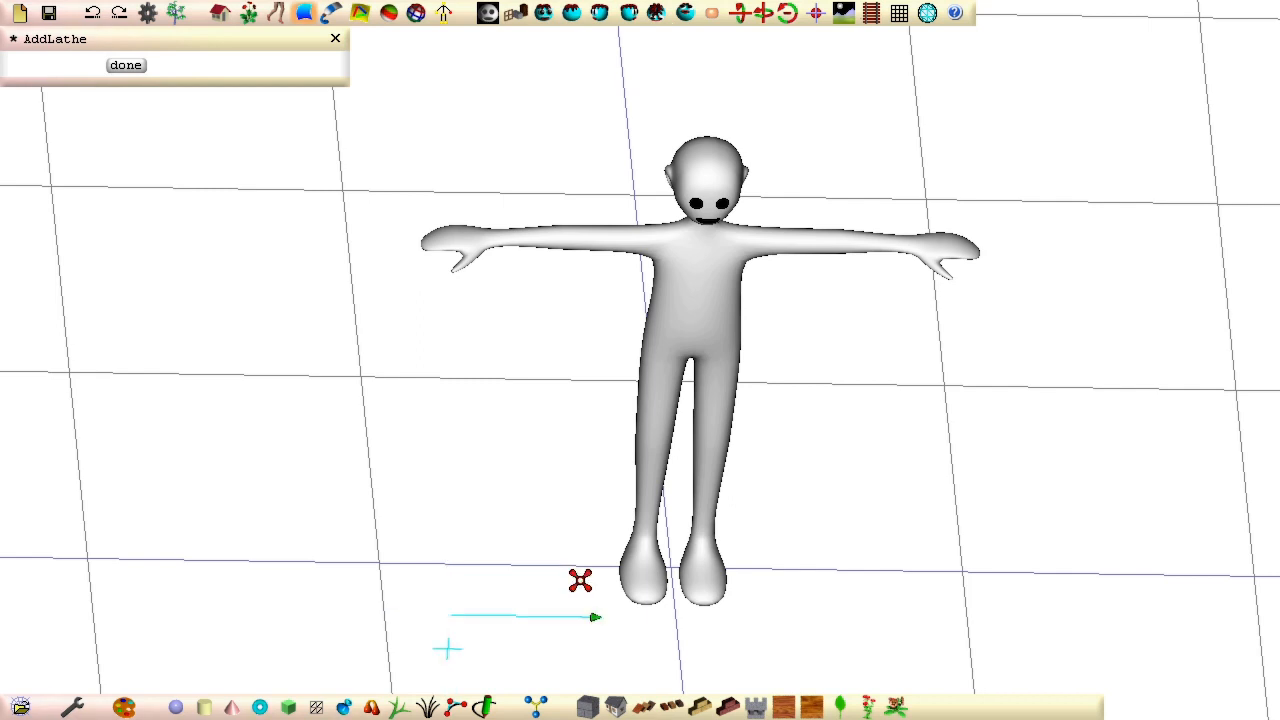
{"action": "key", "text": "f"}
{"action": "middle_click_drag", "start_coordinate": [425, 517], "coordinate": [614, 311]}
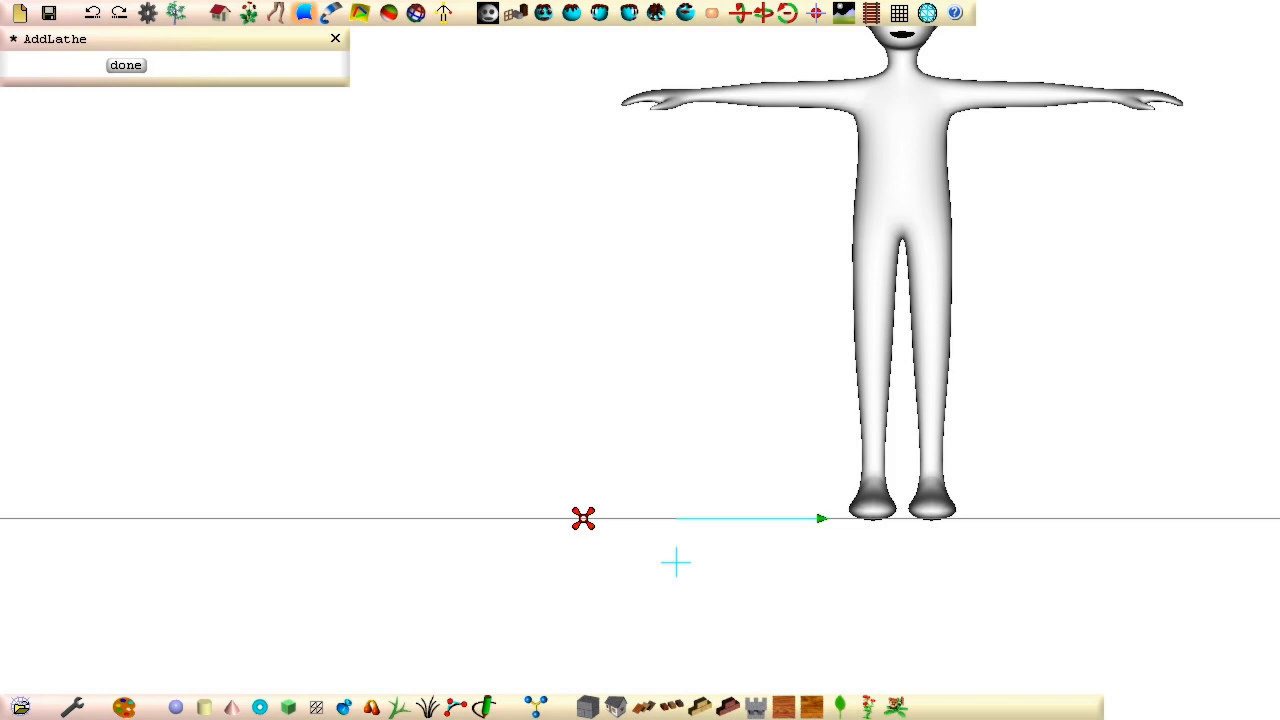
Step: Place the lathe's profile points below the axis to form a long, slim body closed on the axis at both ends
{"action": "left_click", "coordinate": [581, 519]}
{"action": "left_click", "coordinate": [580, 537]}
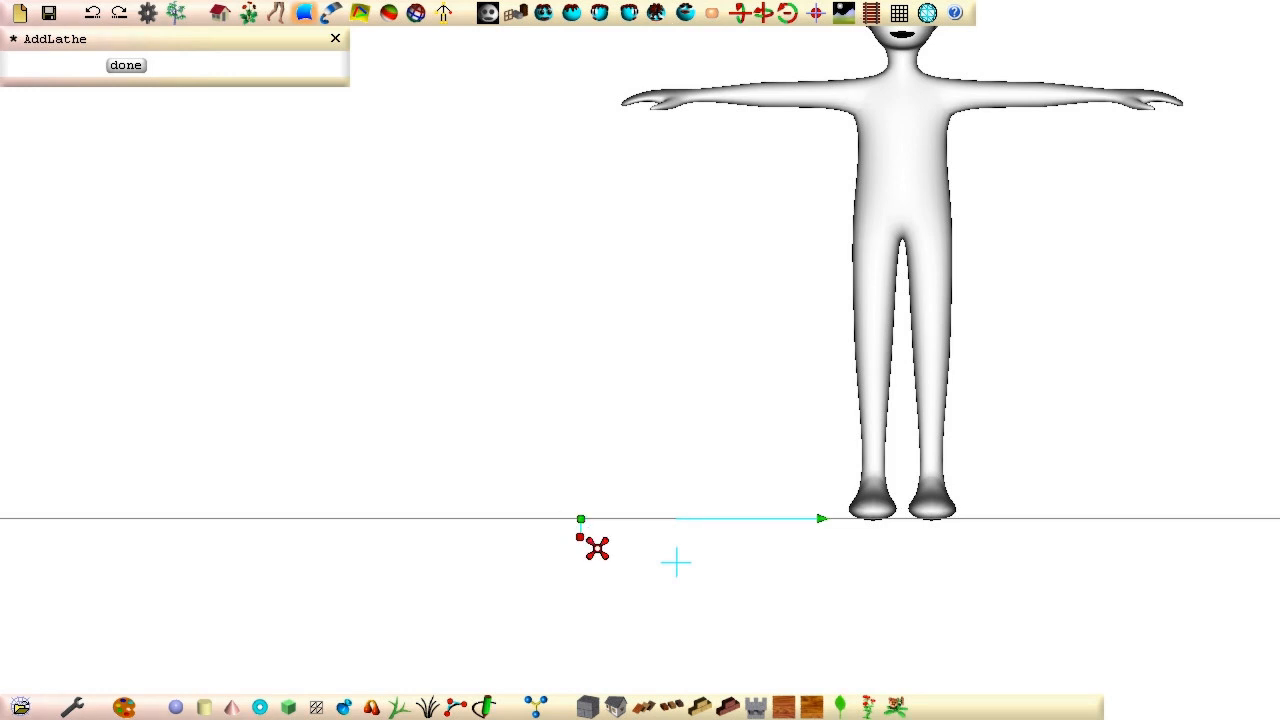
{"action": "left_click", "coordinate": [614, 545]}
{"action": "left_click", "coordinate": [680, 547]}
{"action": "left_click", "coordinate": [745, 543]}
{"action": "left_click", "coordinate": [780, 537]}
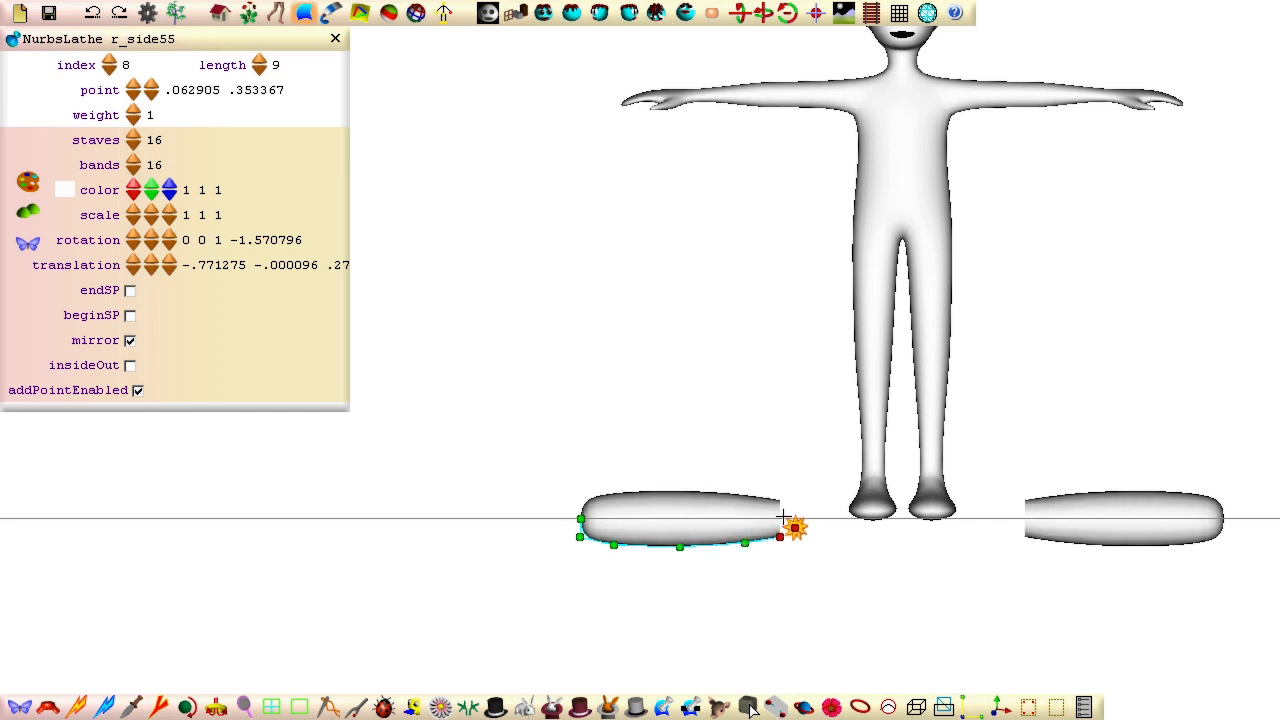
{"action": "left_click", "coordinate": [778, 518]}
{"action": "left_click_drag", "start_coordinate": [614, 545], "coordinate": [745, 537]}
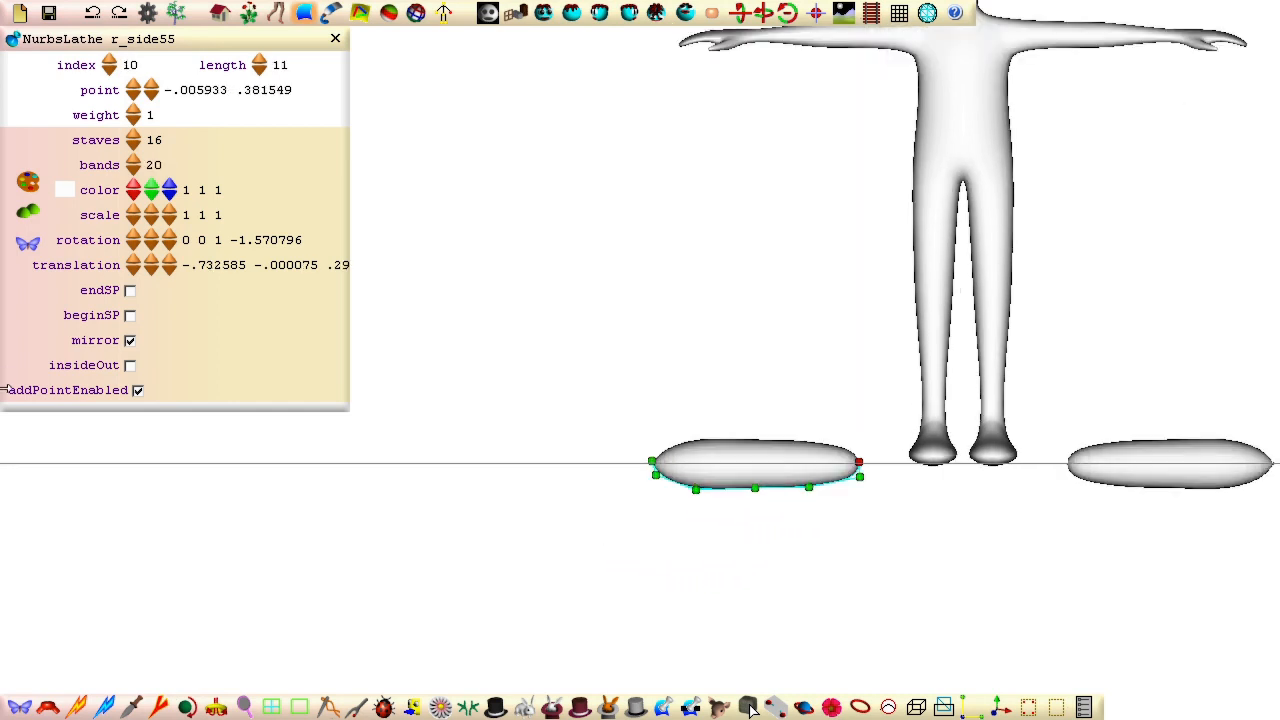
Step: Enable endSP and beginSP for the lathe and pull the profile points near its outer end closer to the axis
{"action": "left_click", "coordinate": [129, 290]}
{"action": "left_click", "coordinate": [129, 315]}
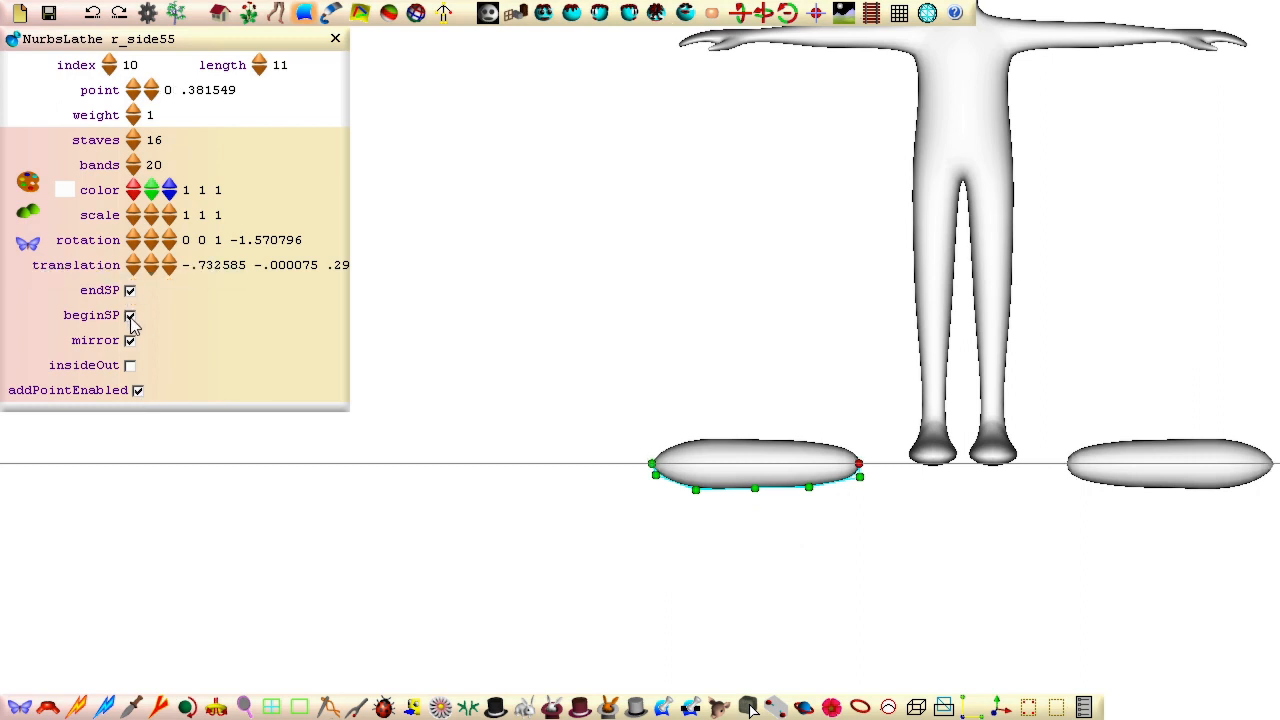
{"action": "left_click", "coordinate": [654, 474]}
{"action": "left_click_drag", "start_coordinate": [696, 490], "coordinate": [687, 480]}
{"action": "left_click_drag", "start_coordinate": [859, 477], "coordinate": [858, 476]}
{"action": "mouse_move", "coordinate": [755, 488]}
{"action": "left_mouse_down"}
{"action": "mouse_move", "coordinate": [809, 483]}
{"action": "mouse_move", "coordinate": [751, 483]}
{"action": "left_mouse_up"}
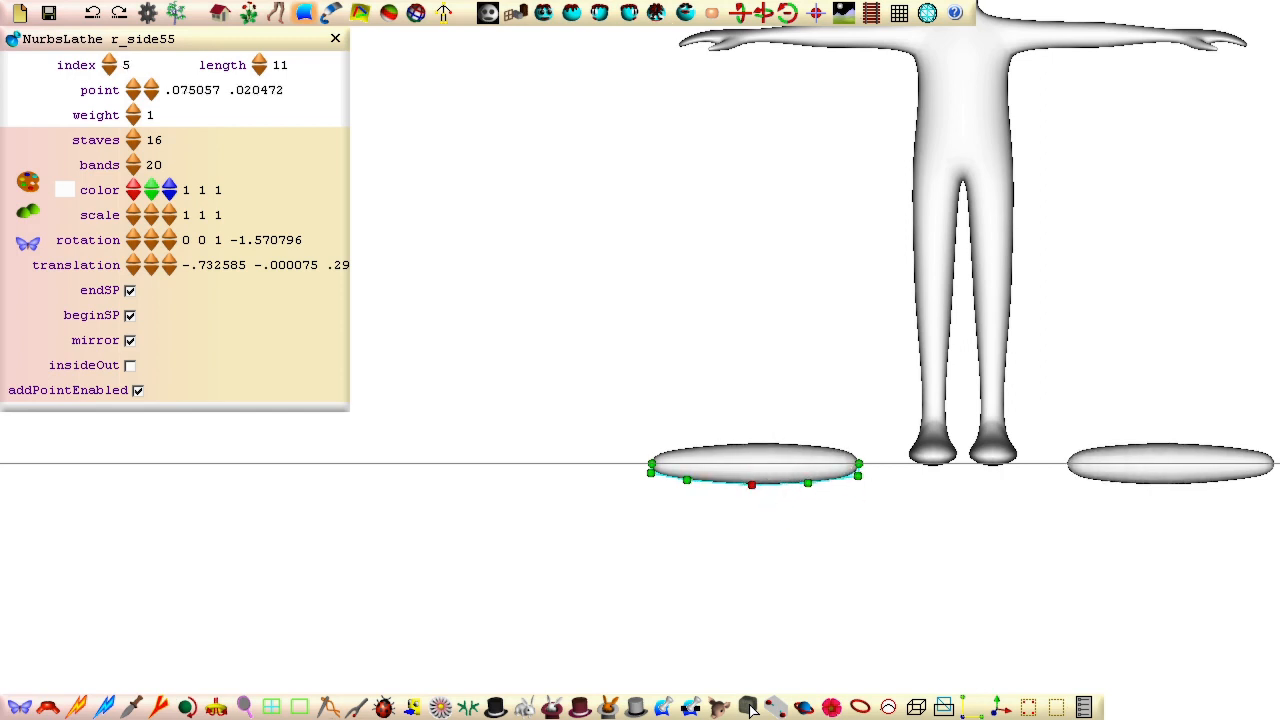
{"action": "key", "text": "ctrl+z"}
{"action": "key", "text": "ctrl+z"}
{"action": "key", "text": "ctrl+z"}
{"action": "key", "text": "ctrl+z"}
Step: Slim the lathe by moving its inner, middle and outer profile points closer to the axis, tapering the outer end
{"action": "left_click_drag", "start_coordinate": [859, 477], "coordinate": [858, 476]}
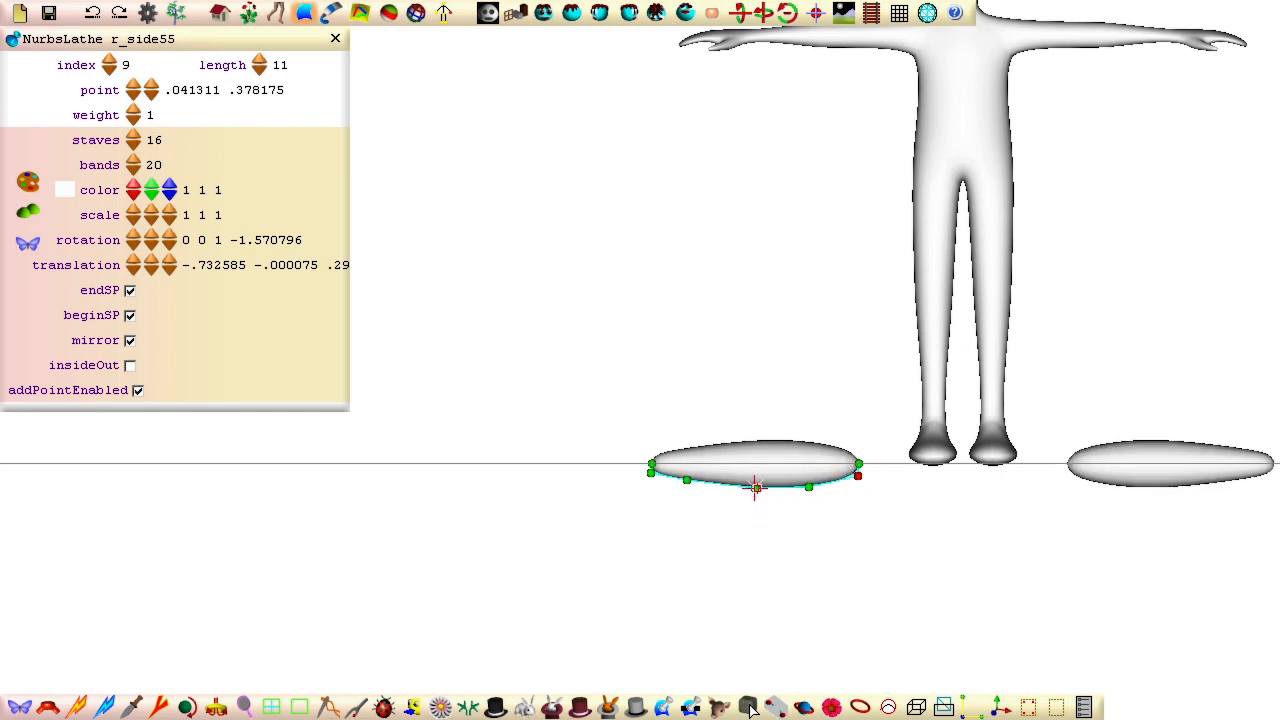
{"action": "mouse_move", "coordinate": [755, 488]}
{"action": "left_mouse_down"}
{"action": "mouse_move", "coordinate": [808, 483]}
{"action": "mouse_move", "coordinate": [752, 485]}
{"action": "left_mouse_up"}
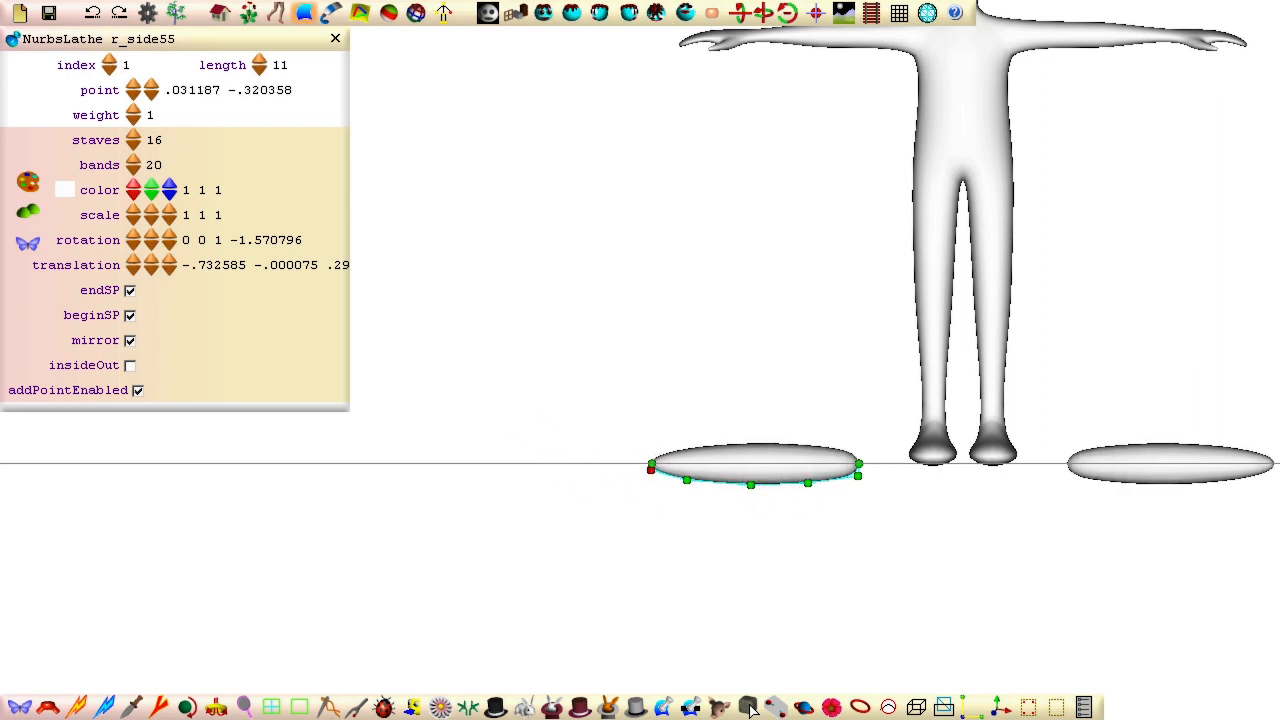
{"action": "left_click", "coordinate": [686, 480]}
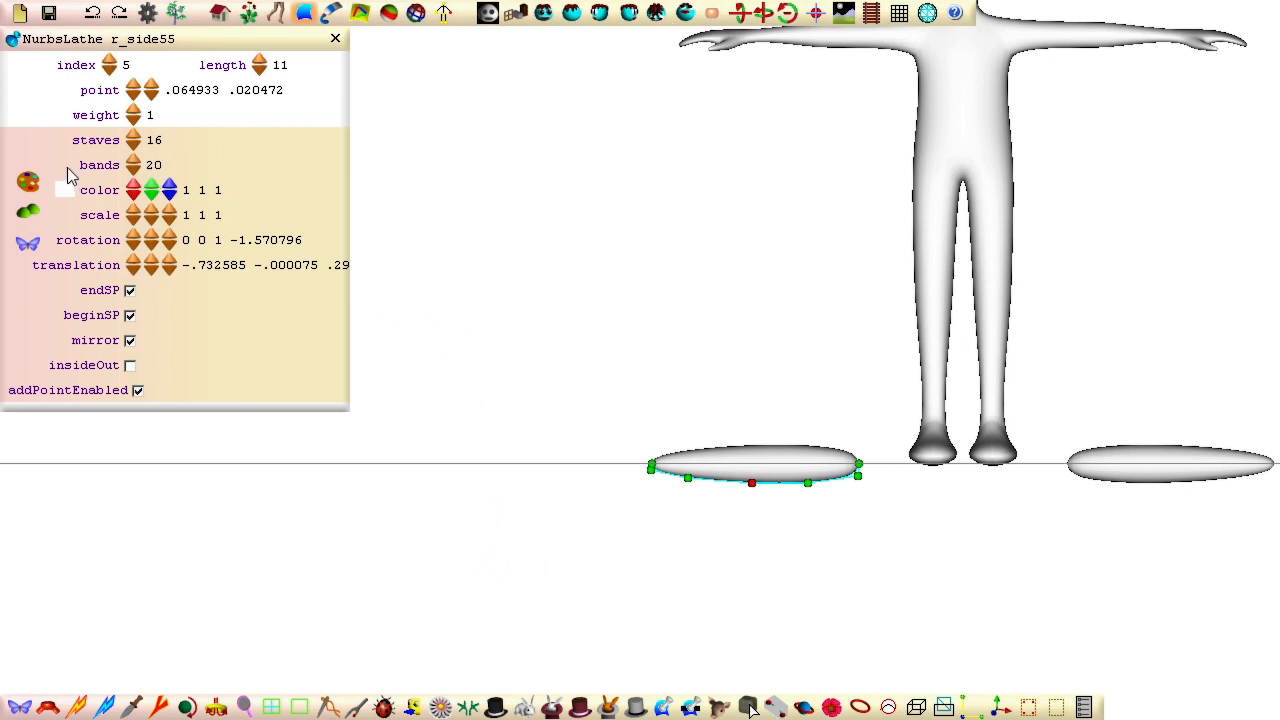
Step: Colour the lathe black (0 0 0) and convert it to a patch
{"action": "left_click", "coordinate": [30, 183]}
{"action": "left_click", "coordinate": [100, 193]}
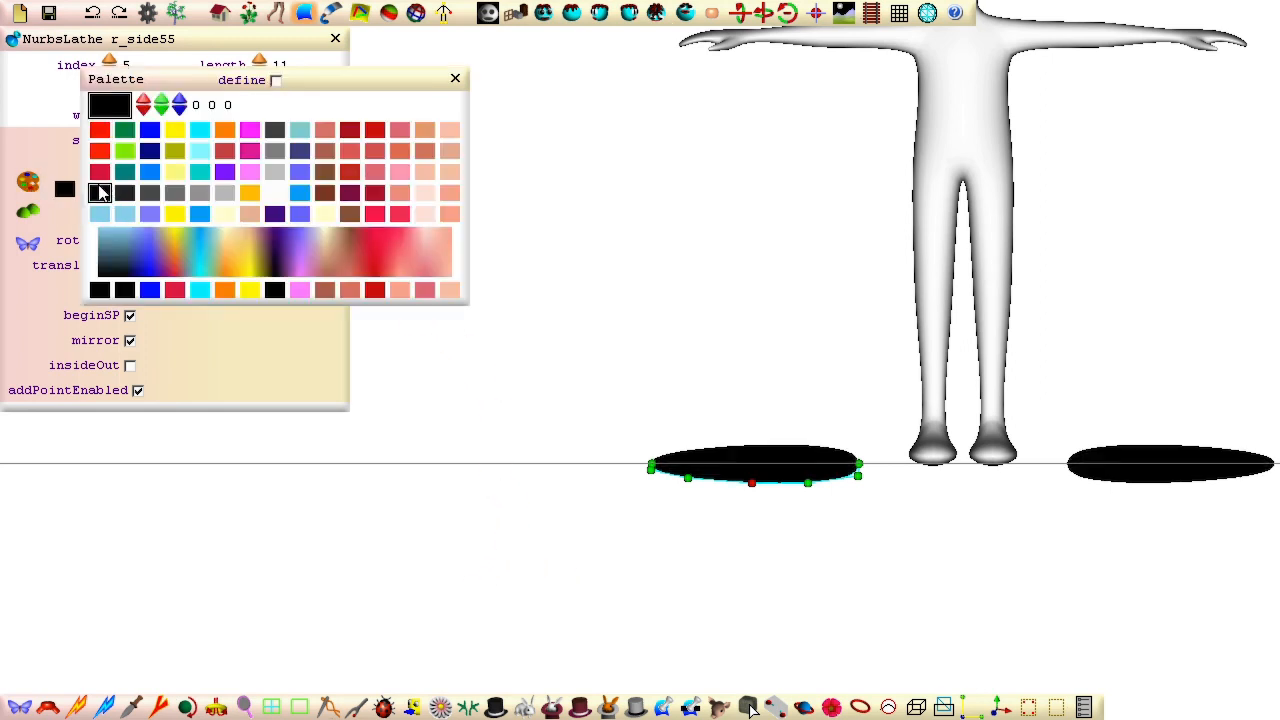
{"action": "left_click", "coordinate": [29, 243]}
{"action": "left_click", "coordinate": [126, 190]}
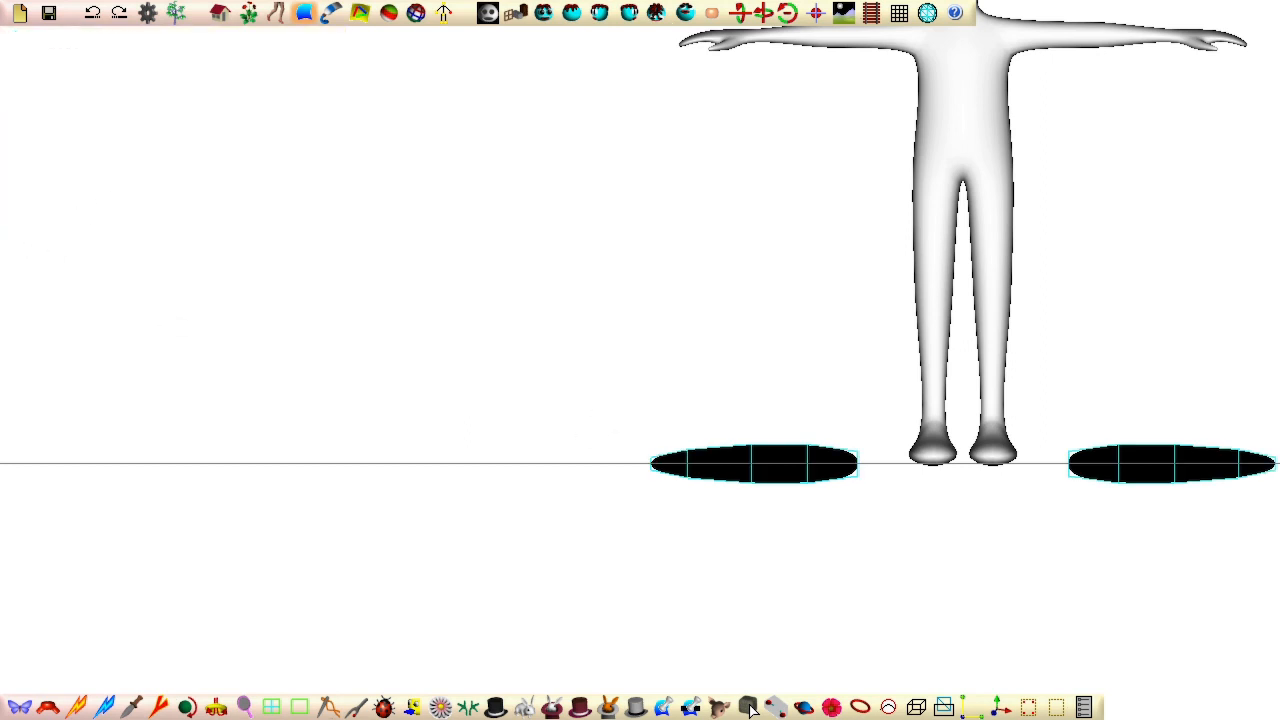
Step: Raise the eyebrow patch from the ground to just above the eye and scale it down to a slim bar
{"action": "middle_click_drag", "start_coordinate": [551, 323], "coordinate": [428, 485]}
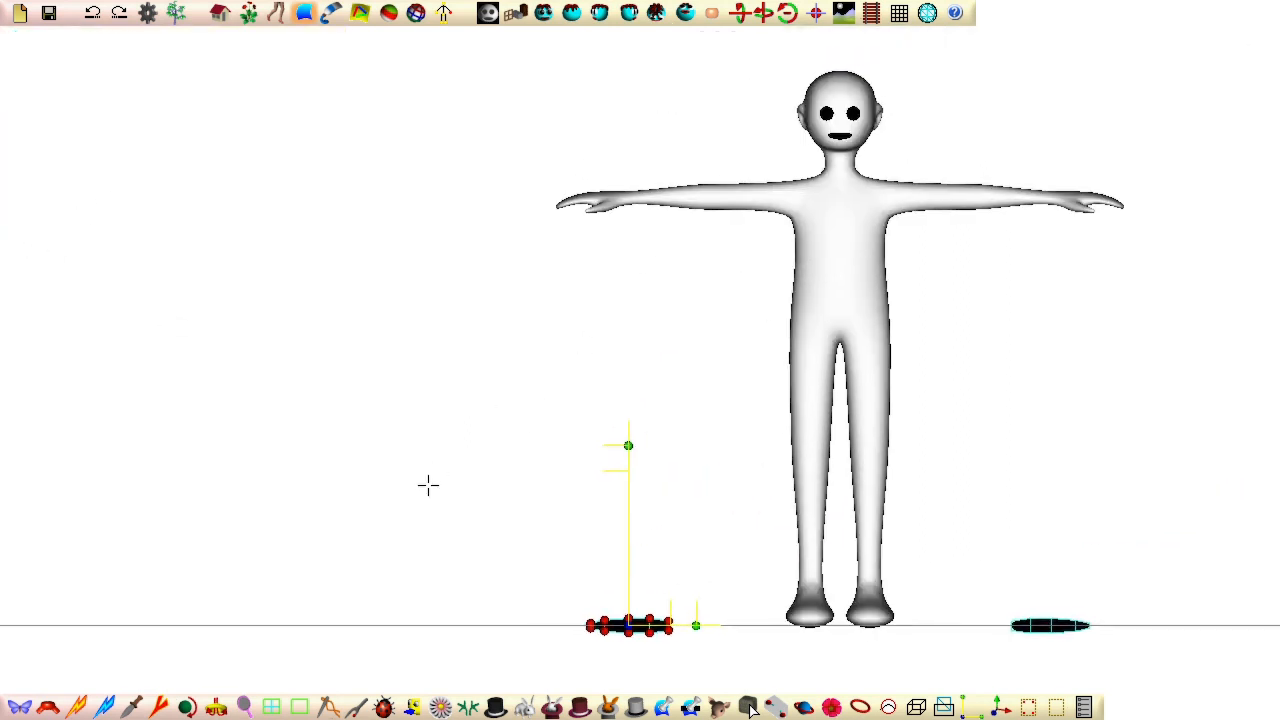
{"action": "left_click_drag", "start_coordinate": [590, 623], "coordinate": [743, 104]}
{"action": "left_click", "coordinate": [816, 13]}
{"action": "right_click_drag", "start_coordinate": [635, 123], "coordinate": [385, 706]}
{"action": "left_click_drag", "start_coordinate": [640, 180], "coordinate": [640, 291]}
{"action": "left_click_drag", "start_coordinate": [640, 360], "coordinate": [846, 349]}
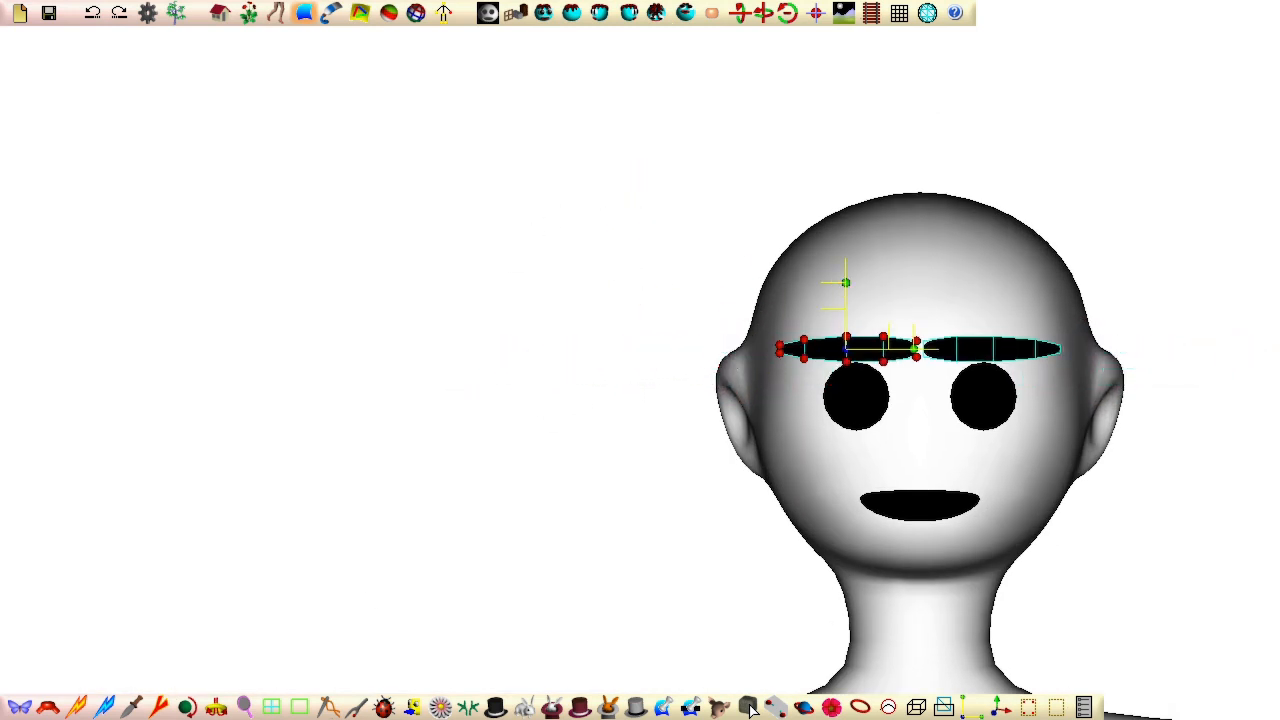
{"action": "left_click_drag", "start_coordinate": [846, 281], "coordinate": [846, 298]}
{"action": "left_click", "coordinate": [817, 16]}
{"action": "right_click_drag", "start_coordinate": [715, 135], "coordinate": [514, 426]}
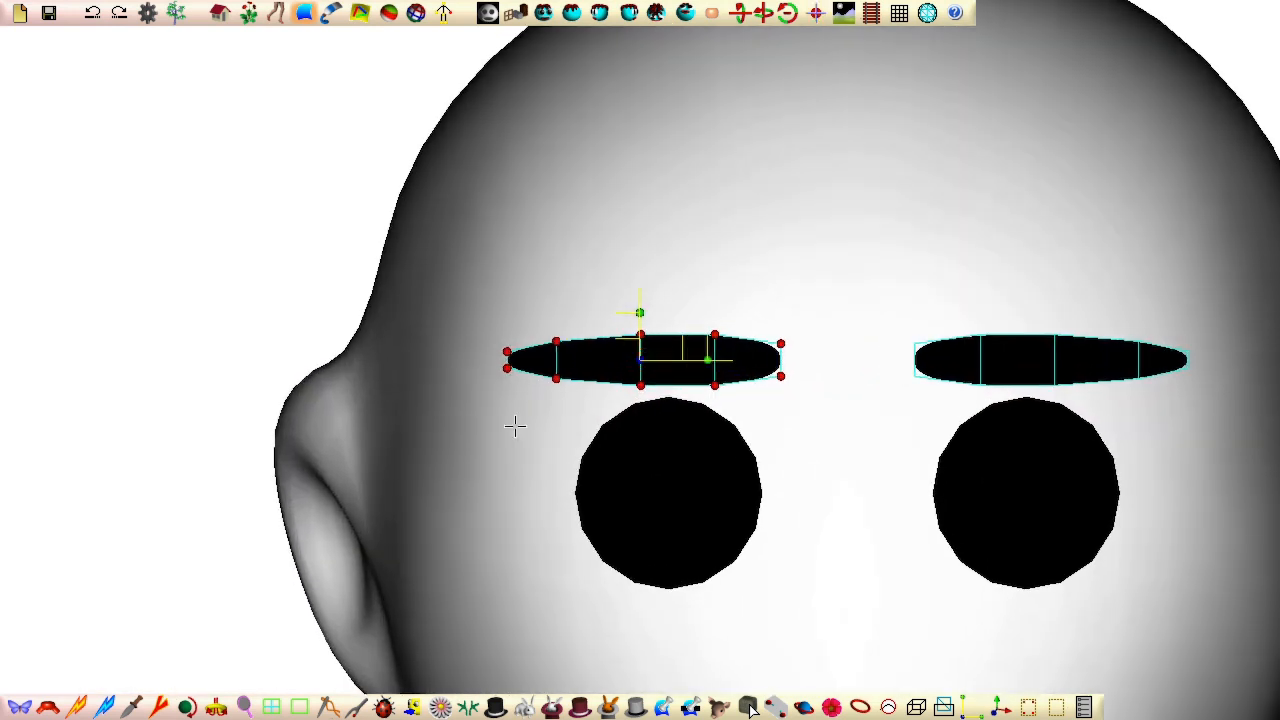
Step: Arch the eyebrow by rotating the control points of its inner end slightly and those of its outer end downward
{"action": "left_click_drag", "start_coordinate": [803, 316], "coordinate": [697, 404]}
{"action": "right_click_drag", "start_coordinate": [748, 360], "coordinate": [715, 383]}
{"action": "right_click_drag", "start_coordinate": [895, 383], "coordinate": [892, 417]}
{"action": "left_click_drag", "start_coordinate": [466, 306], "coordinate": [577, 400]}
{"action": "right_click_drag", "start_coordinate": [531, 360], "coordinate": [573, 389]}
{"action": "right_click_drag", "start_coordinate": [573, 208], "coordinate": [490, 227]}
{"action": "left_click_drag", "start_coordinate": [506, 399], "coordinate": [526, 404]}
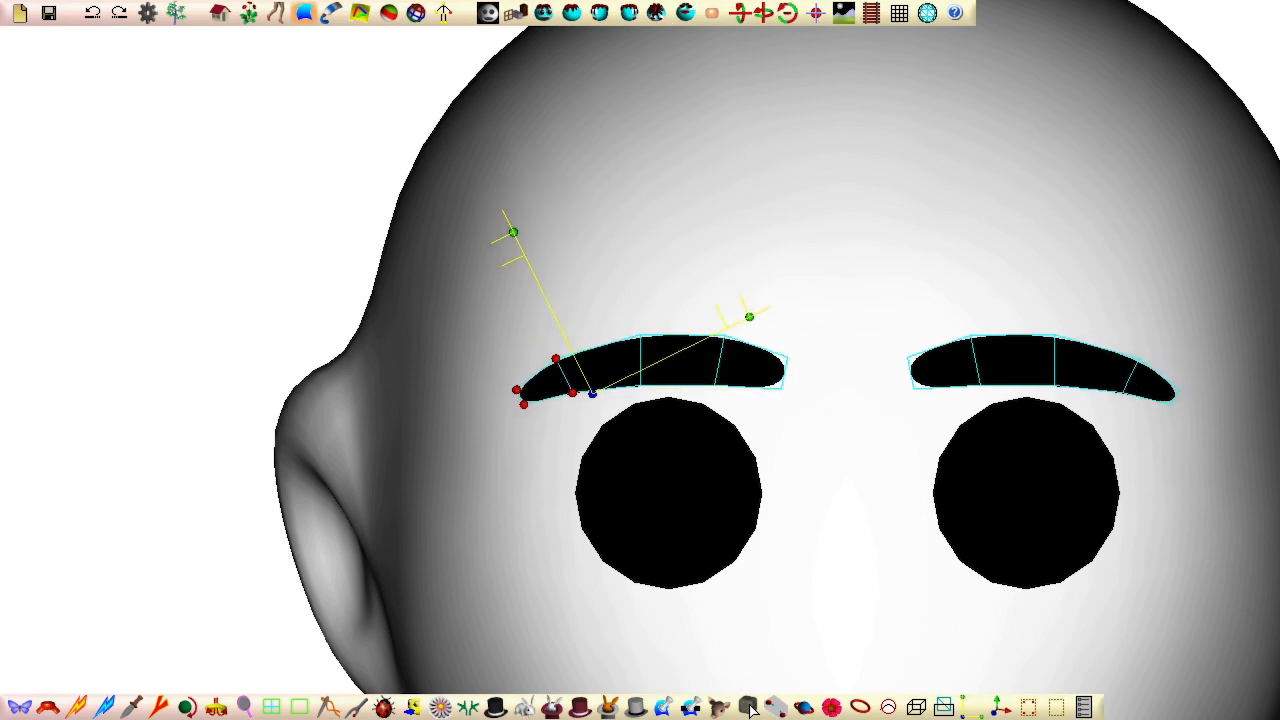
Step: Select all control points of the eyebrow and raise it slightly above the eye
{"action": "left_click", "coordinate": [474, 534]}
{"action": "right_click_drag", "start_coordinate": [474, 534], "coordinate": [646, 216]}
{"action": "left_click_drag", "start_coordinate": [641, 204], "coordinate": [641, 192]}
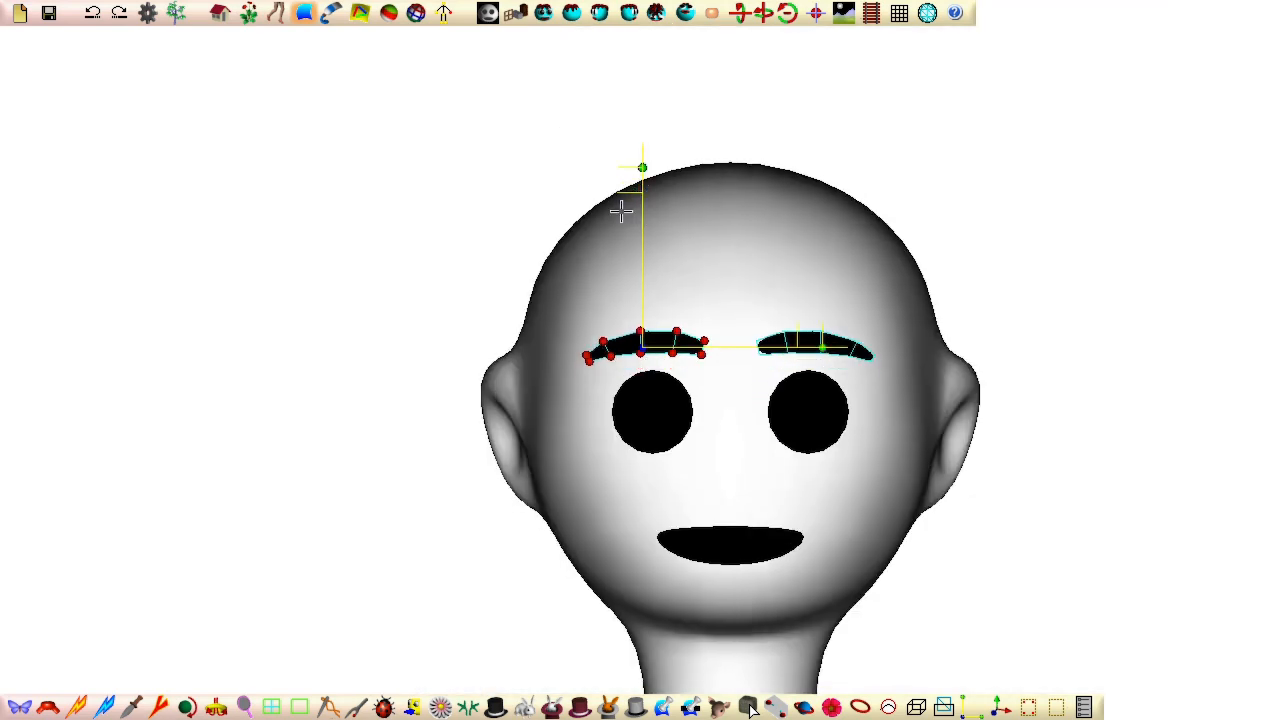
Step: Select all control points of the eye patch and lower the eye slightly beneath the eyebrow
{"action": "left_click", "coordinate": [525, 707]}
{"action": "left_click", "coordinate": [672, 438]}
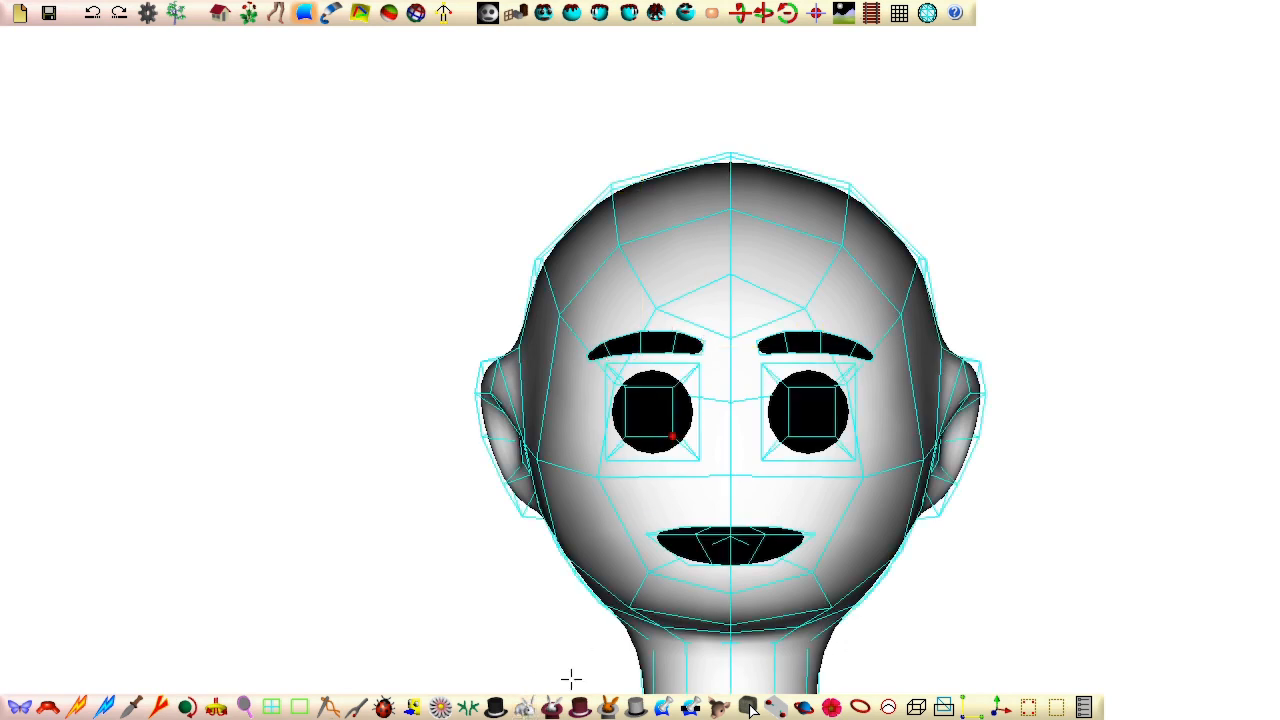
{"action": "left_click", "coordinate": [548, 711]}
{"action": "left_click_drag", "start_coordinate": [552, 296], "coordinate": [752, 531]}
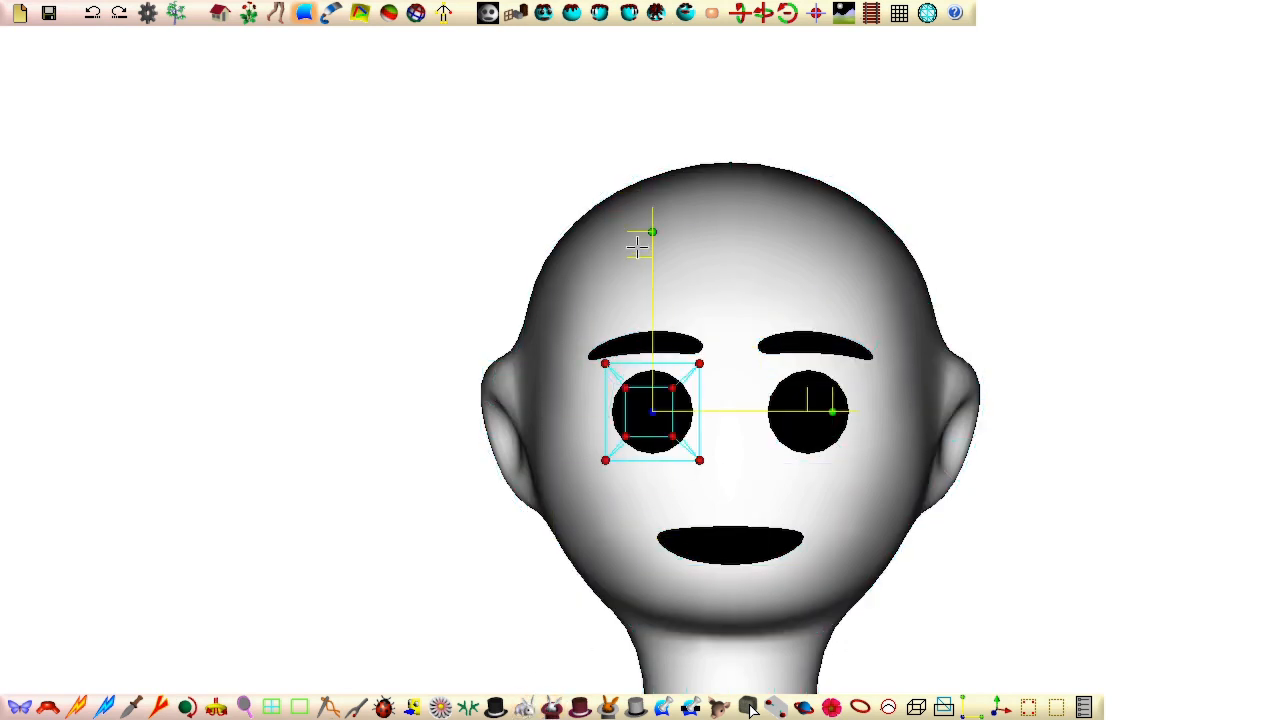
{"action": "left_click_drag", "start_coordinate": [640, 247], "coordinate": [640, 250]}
{"action": "key", "text": "Down"}
{"action": "left_click", "coordinate": [416, 580]}
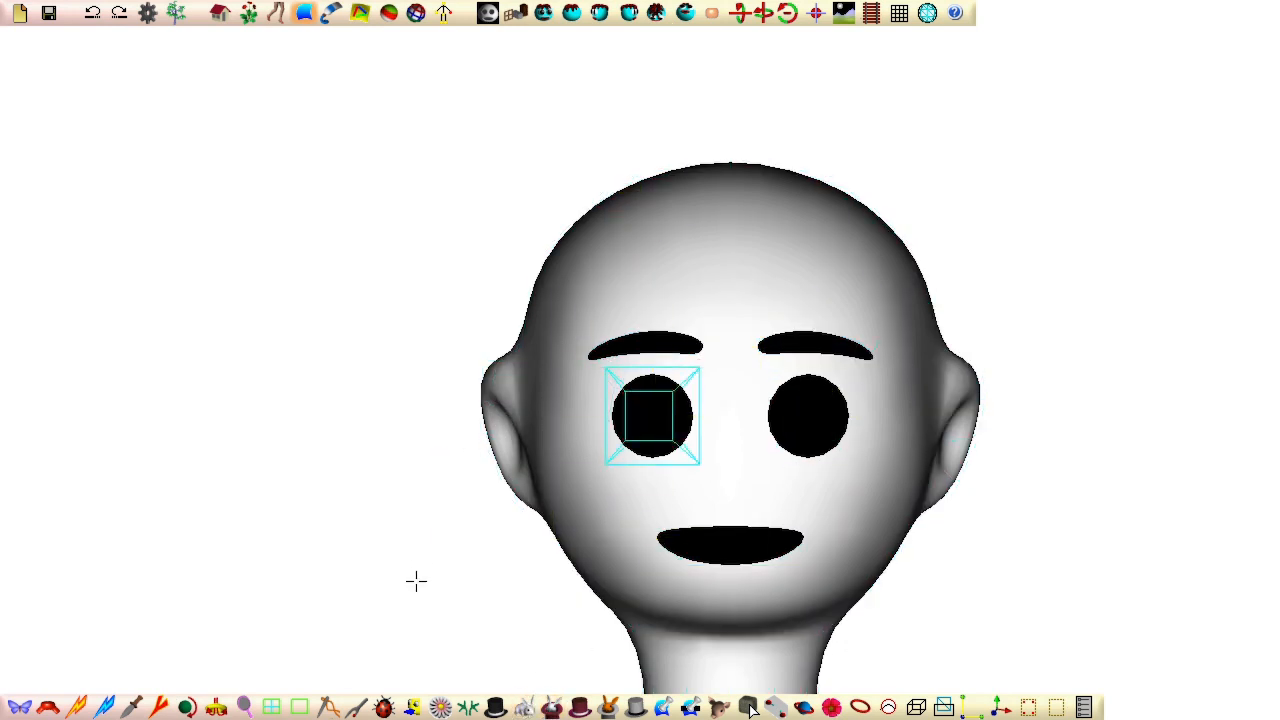
Step: Select the control points of both eyebrows in the side view and move them back onto the front of the face
{"action": "middle_click_drag", "start_coordinate": [416, 580], "coordinate": [443, 283]}
{"action": "left_click", "coordinate": [388, 404]}
{"action": "middle_click_drag", "start_coordinate": [315, 461], "coordinate": [975, 487]}
{"action": "left_click", "coordinate": [630, 14]}
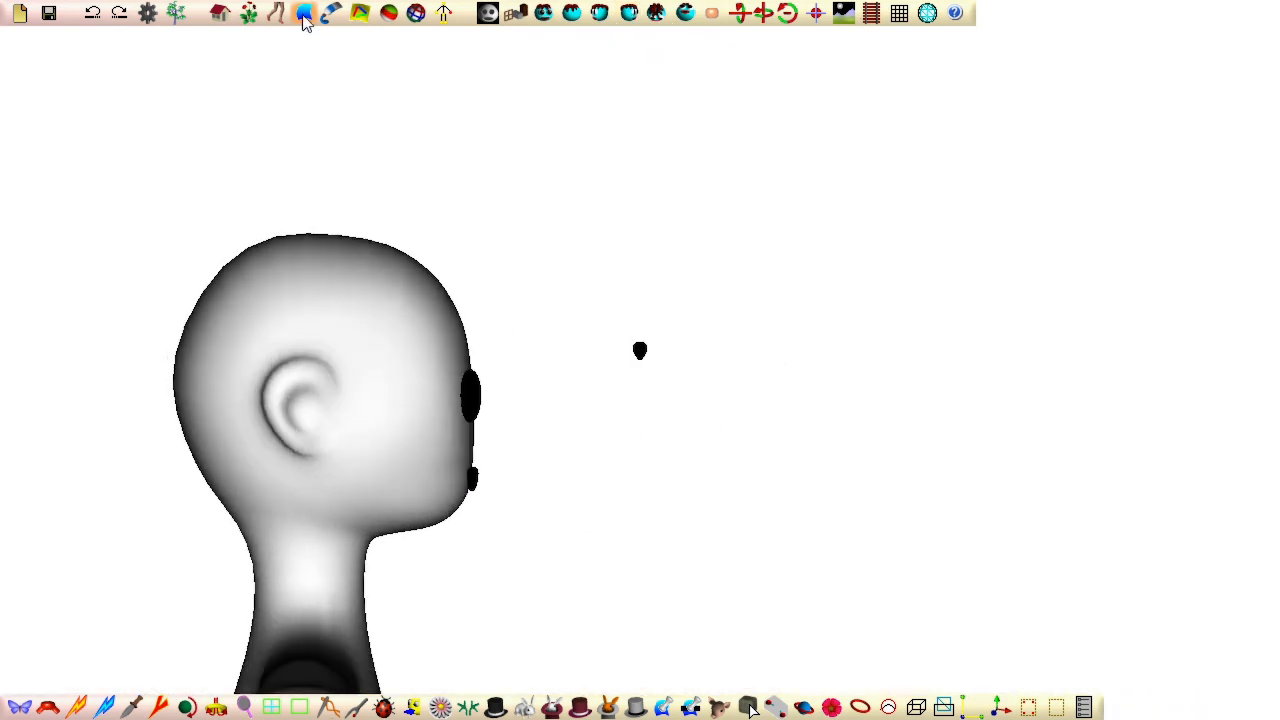
{"action": "left_click", "coordinate": [518, 706]}
{"action": "left_click_drag", "start_coordinate": [594, 314], "coordinate": [760, 422]}
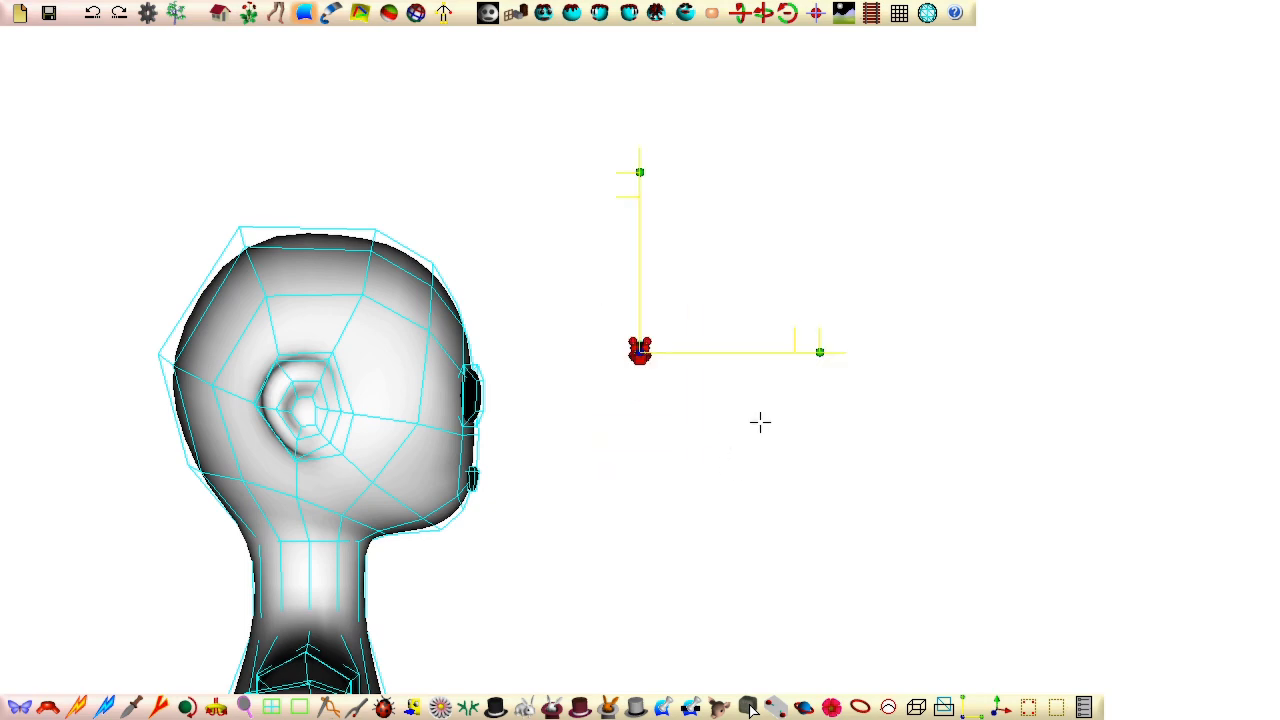
{"action": "left_click_drag", "start_coordinate": [819, 352], "coordinate": [647, 352]}
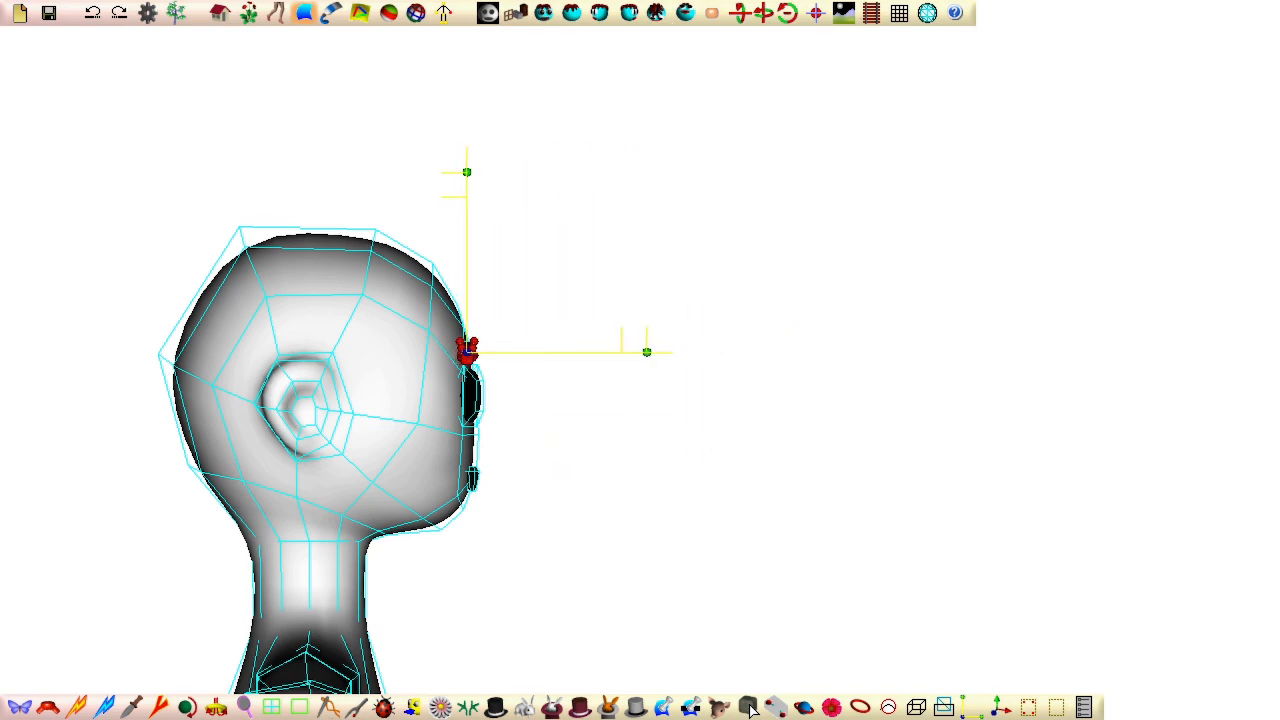
Step: Curve the eyebrow around the forehead from the top view by rotating its outer control points backward in two stages, the outermost ones last
{"action": "left_click", "coordinate": [543, 14]}
{"action": "right_click_drag", "start_coordinate": [307, 339], "coordinate": [215, 685]}
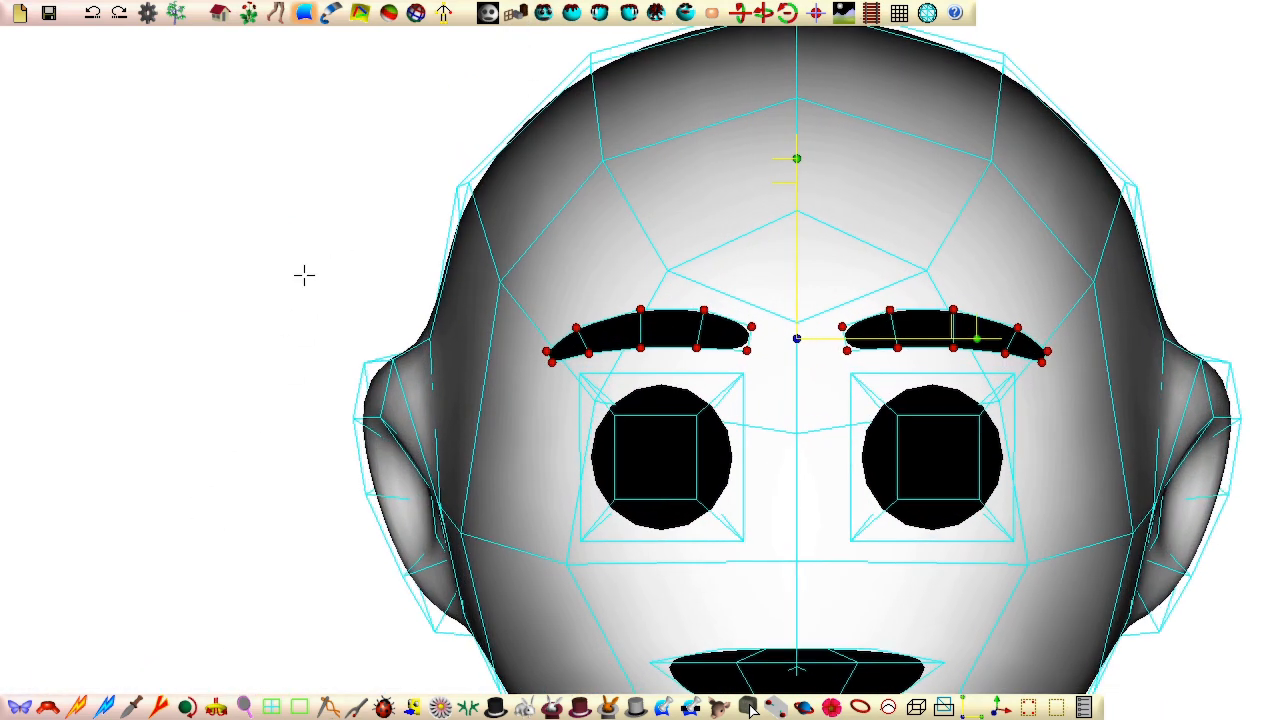
{"action": "left_click", "coordinate": [555, 712]}
{"action": "middle_click_drag", "start_coordinate": [360, 343], "coordinate": [395, 451]}
{"action": "left_click", "coordinate": [817, 21]}
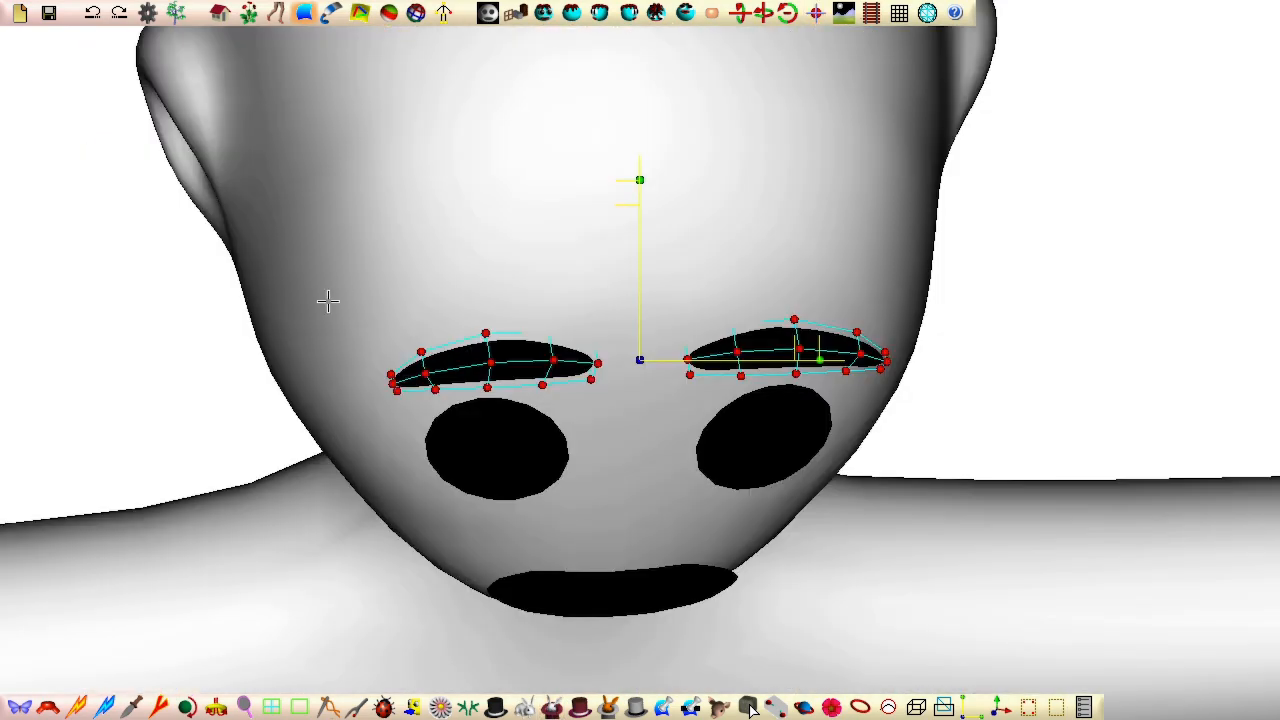
{"action": "middle_click_drag", "start_coordinate": [328, 301], "coordinate": [336, 618]}
{"action": "left_click", "coordinate": [712, 21]}
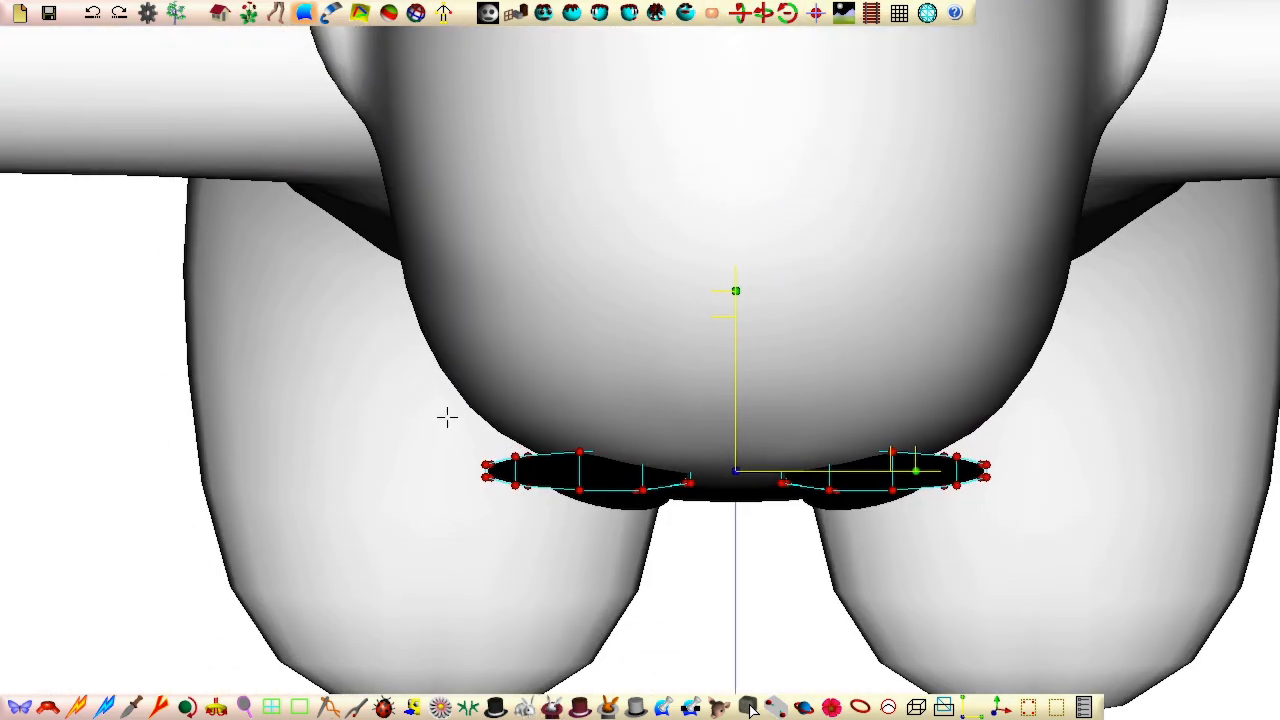
{"action": "left_click_drag", "start_coordinate": [417, 400], "coordinate": [599, 469]}
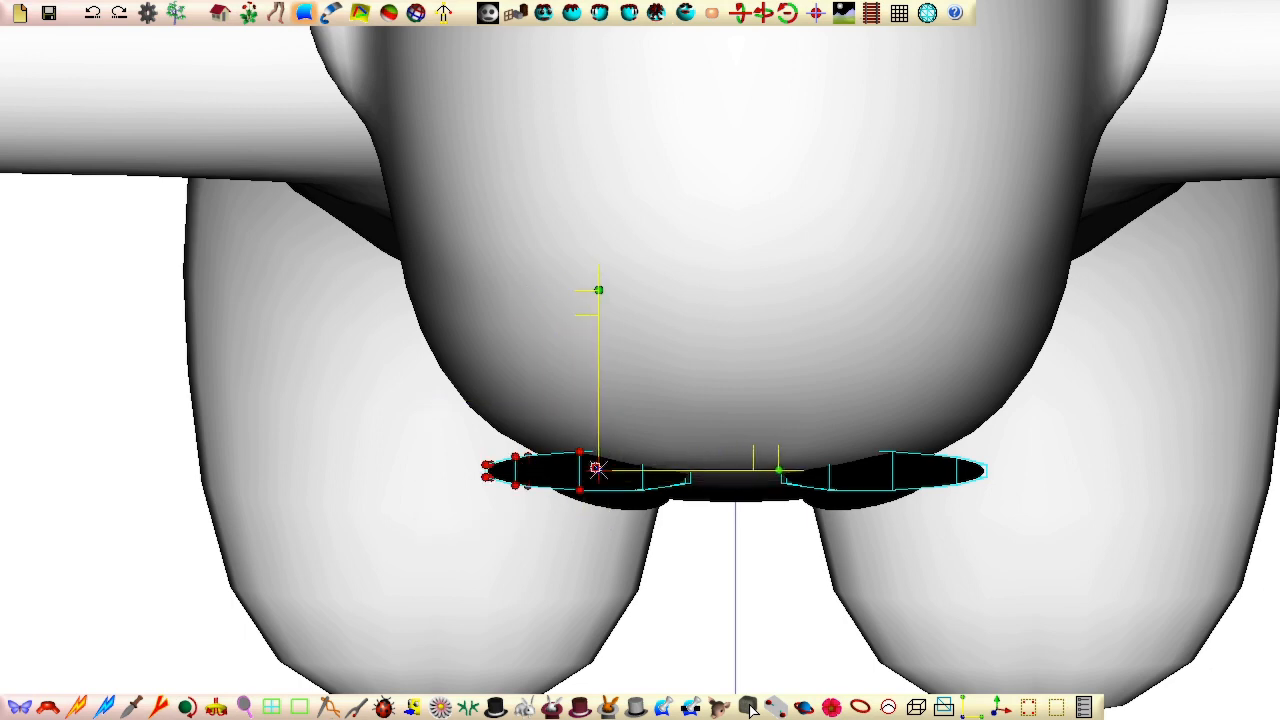
{"action": "left_click_drag", "start_coordinate": [779, 469], "coordinate": [772, 514]}
{"action": "left_click_drag", "start_coordinate": [438, 401], "coordinate": [552, 457]}
{"action": "left_click_drag", "start_coordinate": [733, 457], "coordinate": [737, 517]}
Step: Show the skeleton in ownership mode and assign the control points of the eyes, eyebrows and mouth to the head joint
{"action": "middle_click_drag", "start_coordinate": [655, 613], "coordinate": [580, 220]}
{"action": "scroll", "coordinate": [580, 220], "scroll_direction": "down", "scroll_amount": 5}
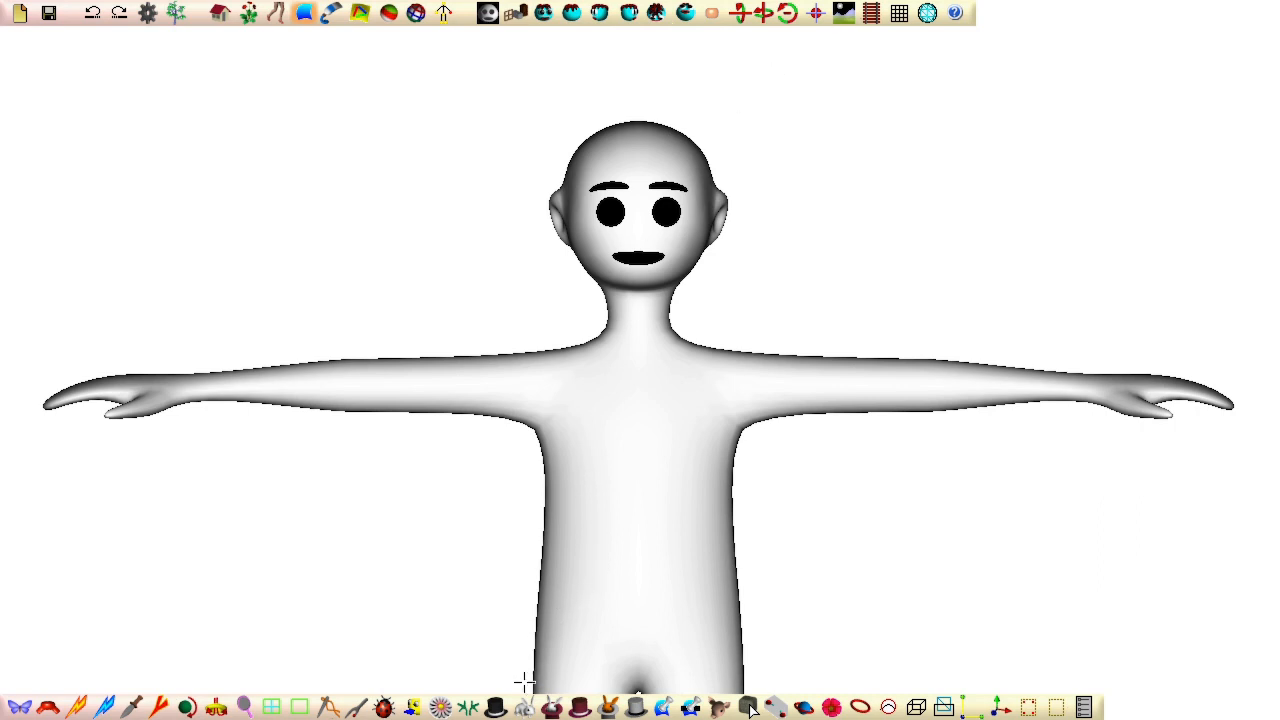
{"action": "left_click", "coordinate": [524, 707]}
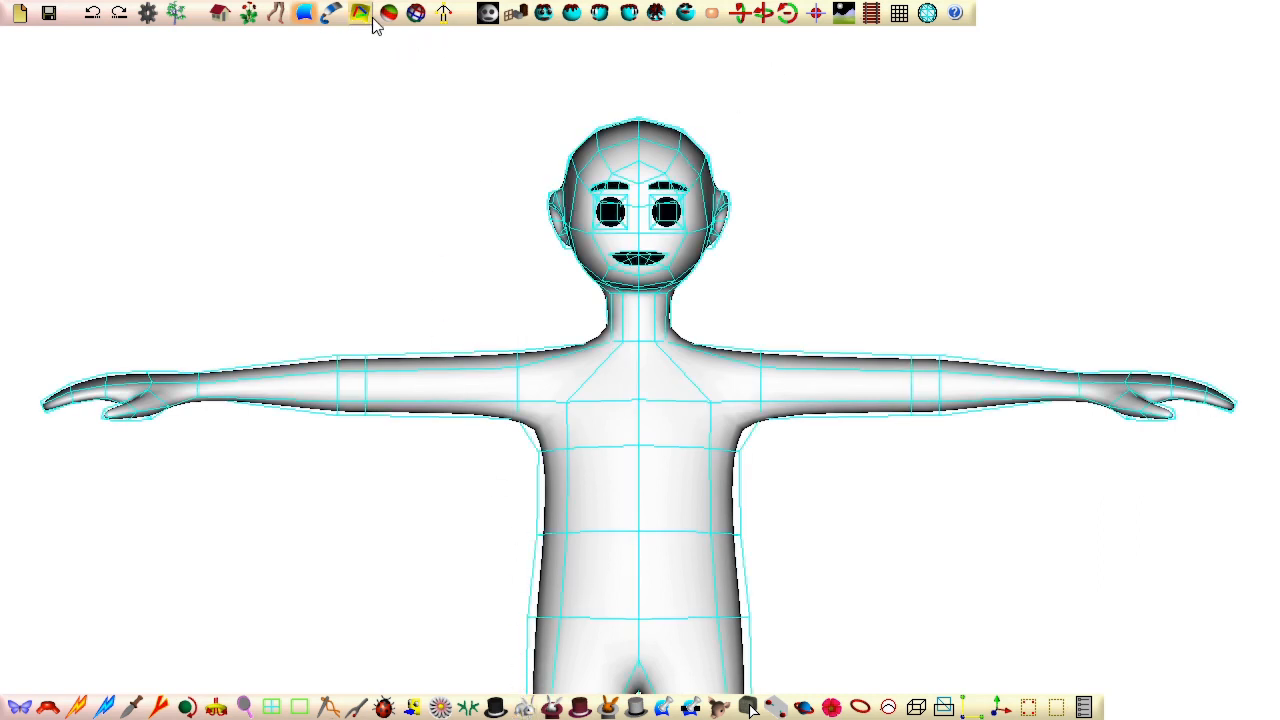
{"action": "left_click", "coordinate": [414, 14]}
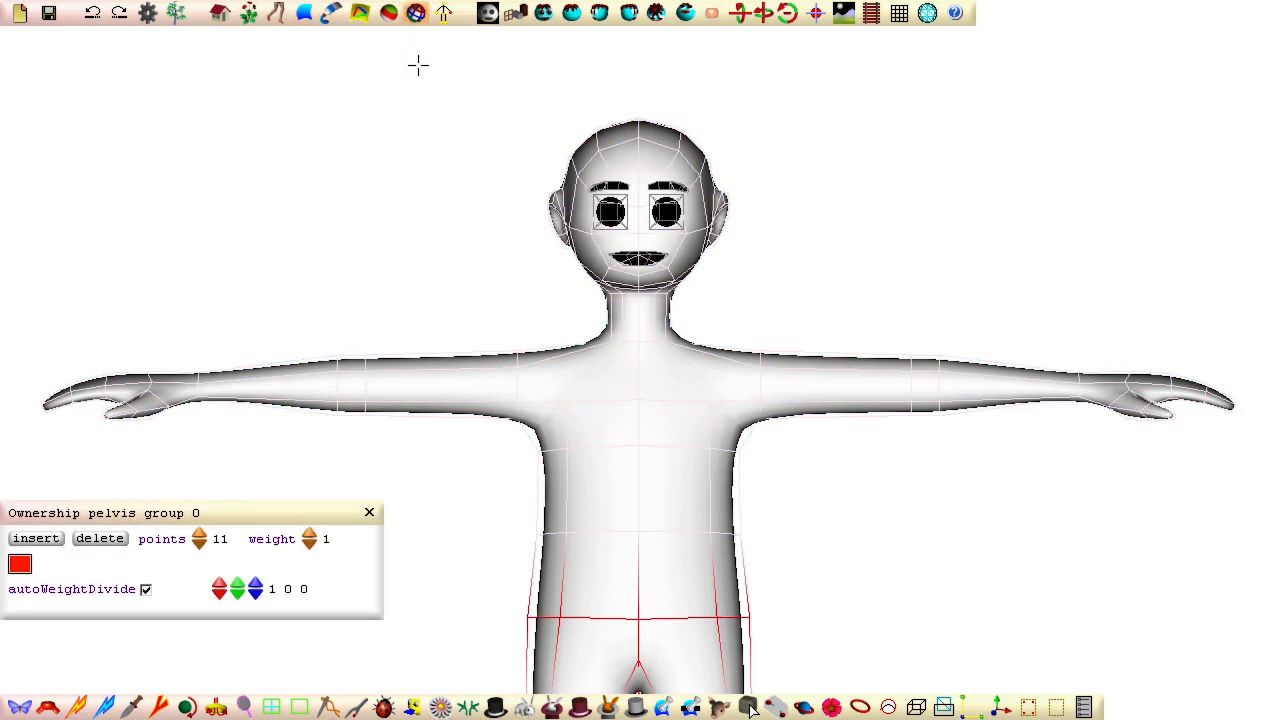
{"action": "left_click", "coordinate": [488, 16]}
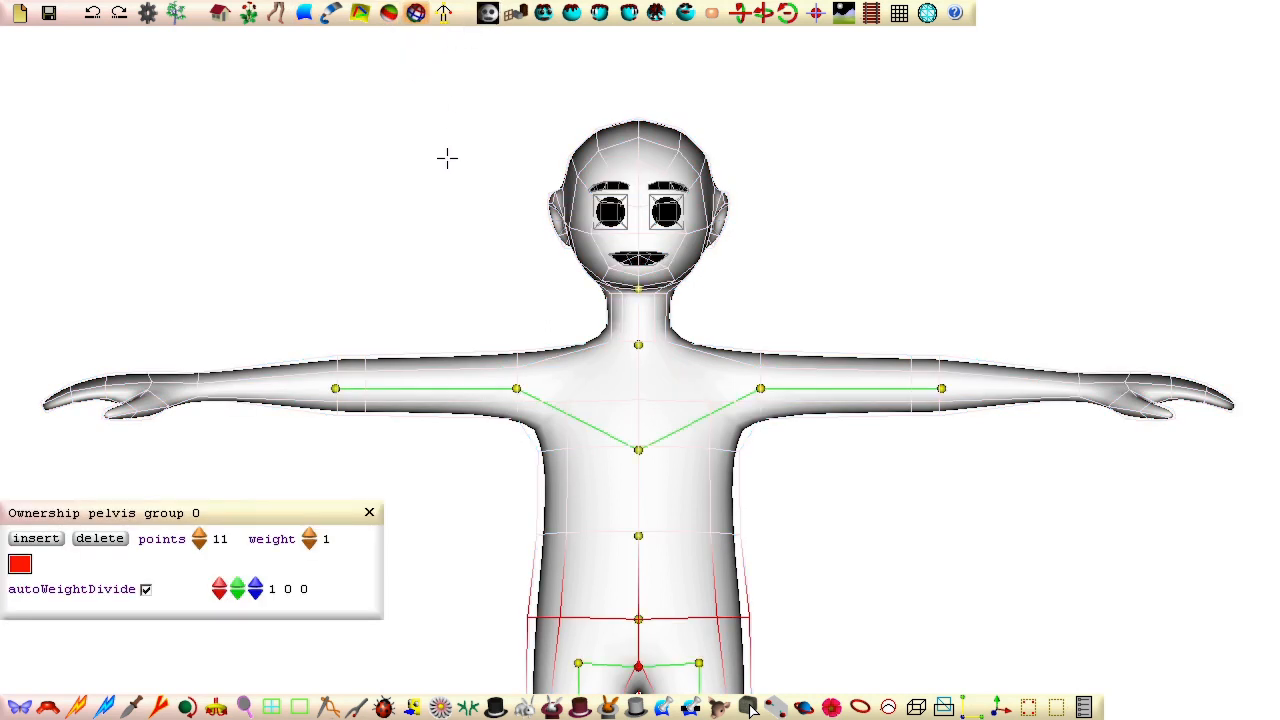
{"action": "left_click", "coordinate": [639, 290]}
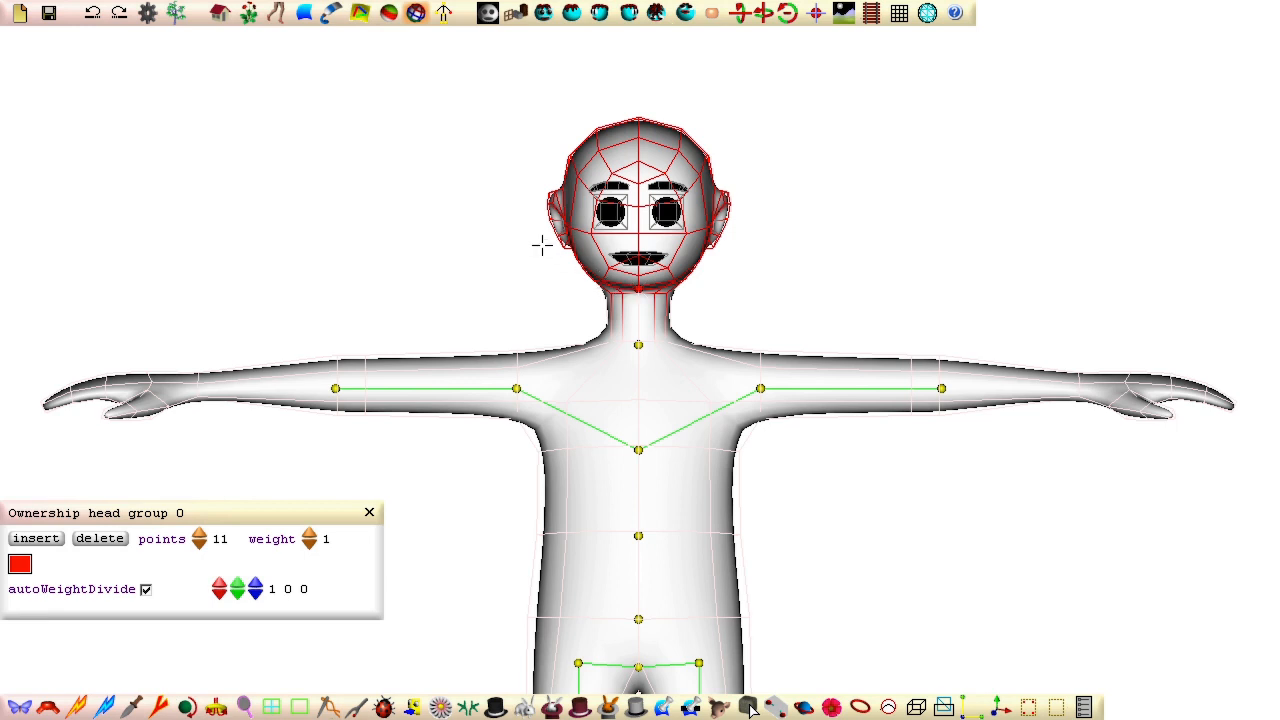
{"action": "left_click_drag", "start_coordinate": [575, 148], "coordinate": [797, 316]}
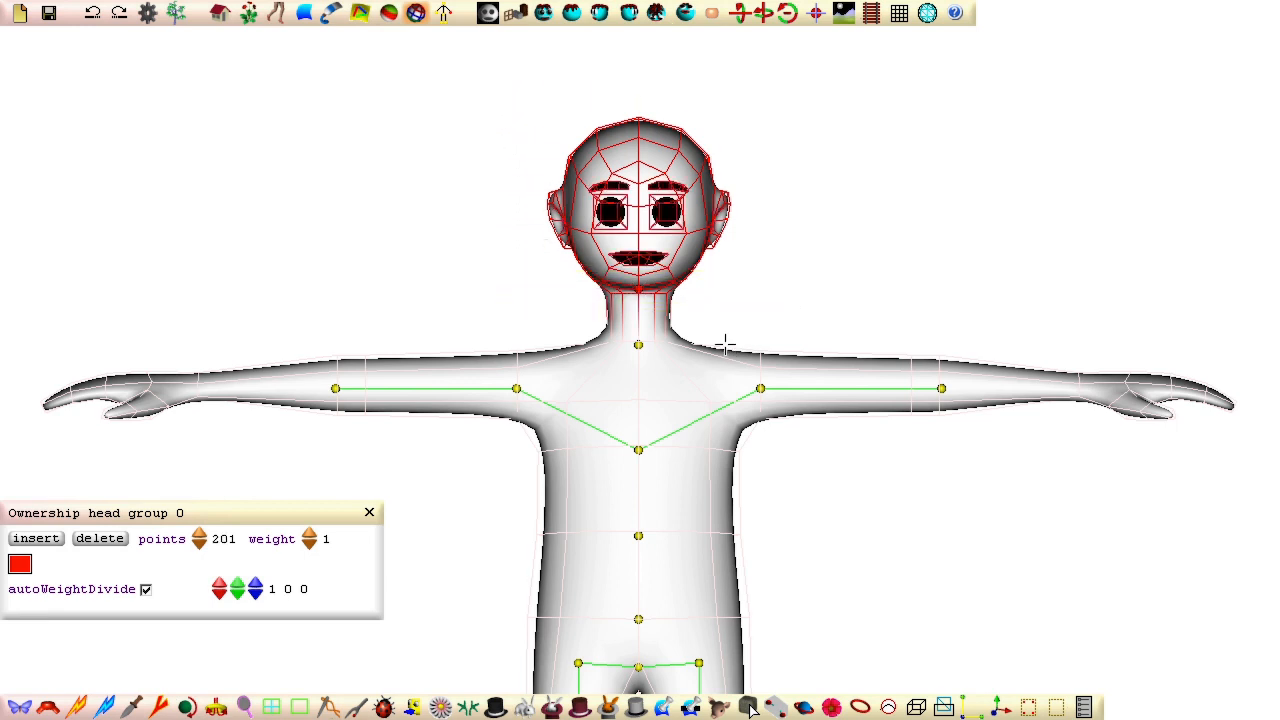
Step: Play the anim1 animation to check the face on the moving head, and hide the ownership settings and skeleton joints
{"action": "left_click", "coordinate": [279, 17]}
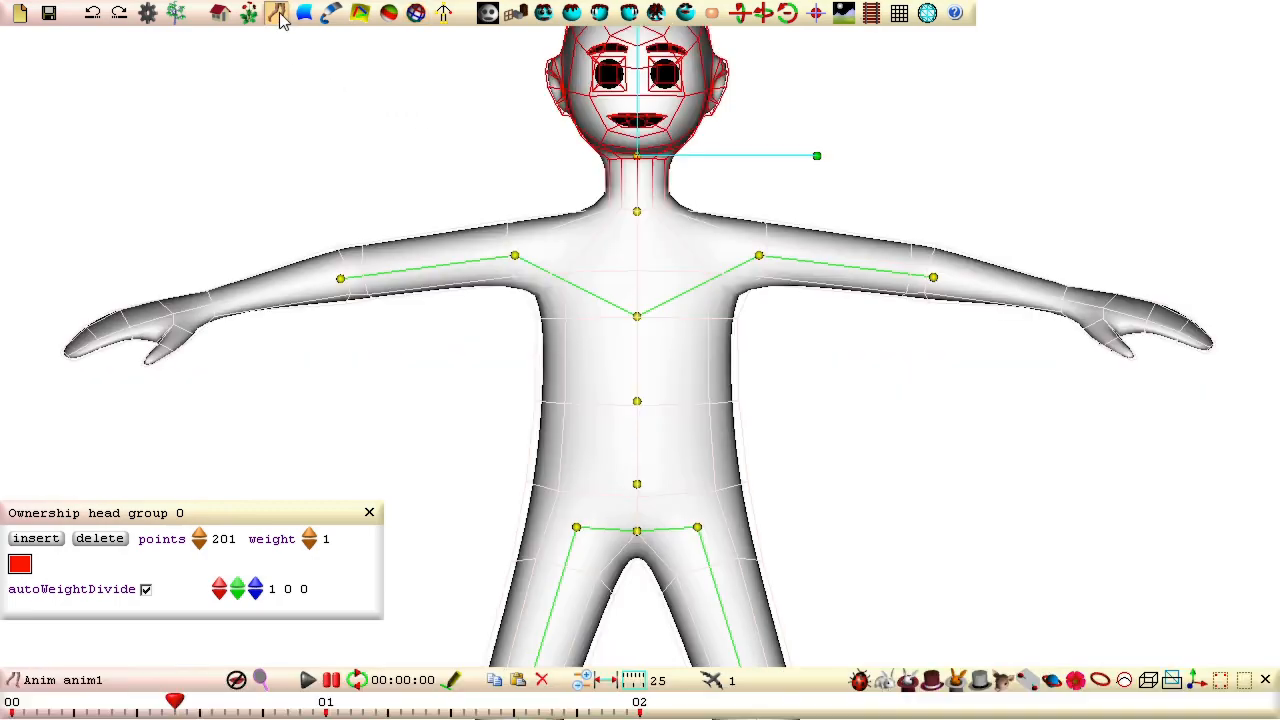
{"action": "left_click", "coordinate": [307, 680]}
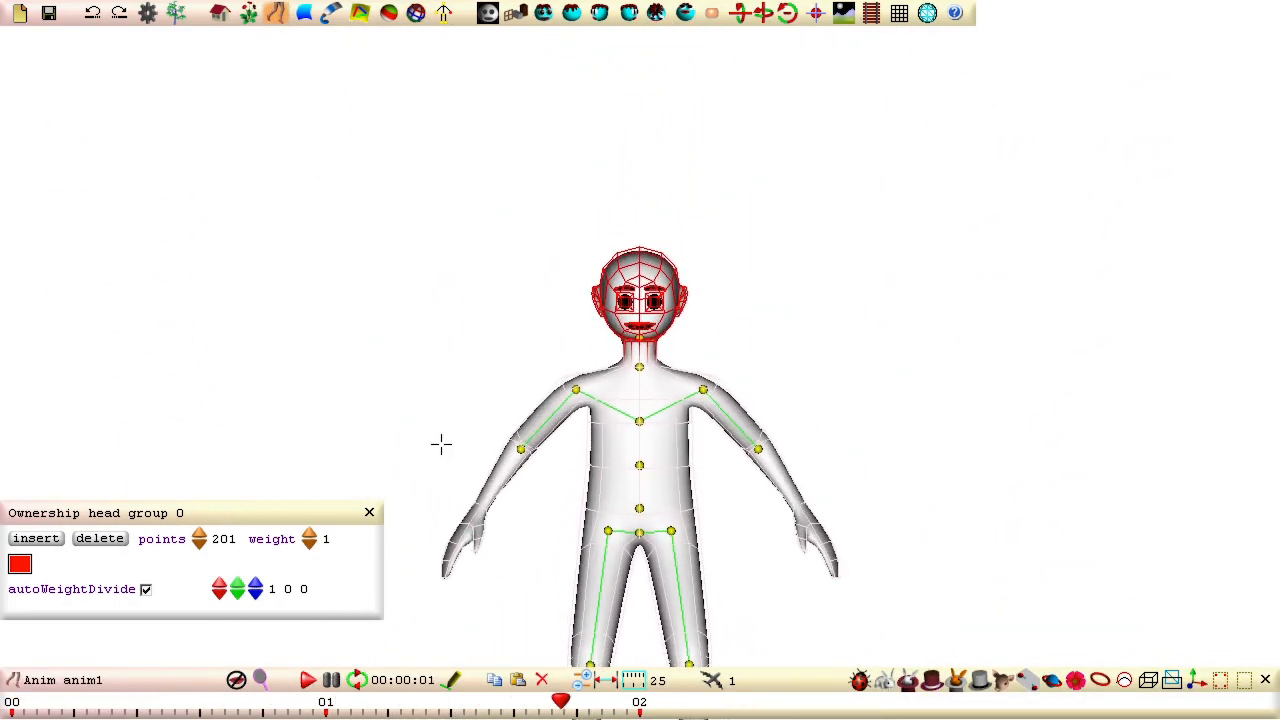
{"action": "right_click_drag", "start_coordinate": [441, 443], "coordinate": [514, 97]}
{"action": "left_click", "coordinate": [370, 513]}
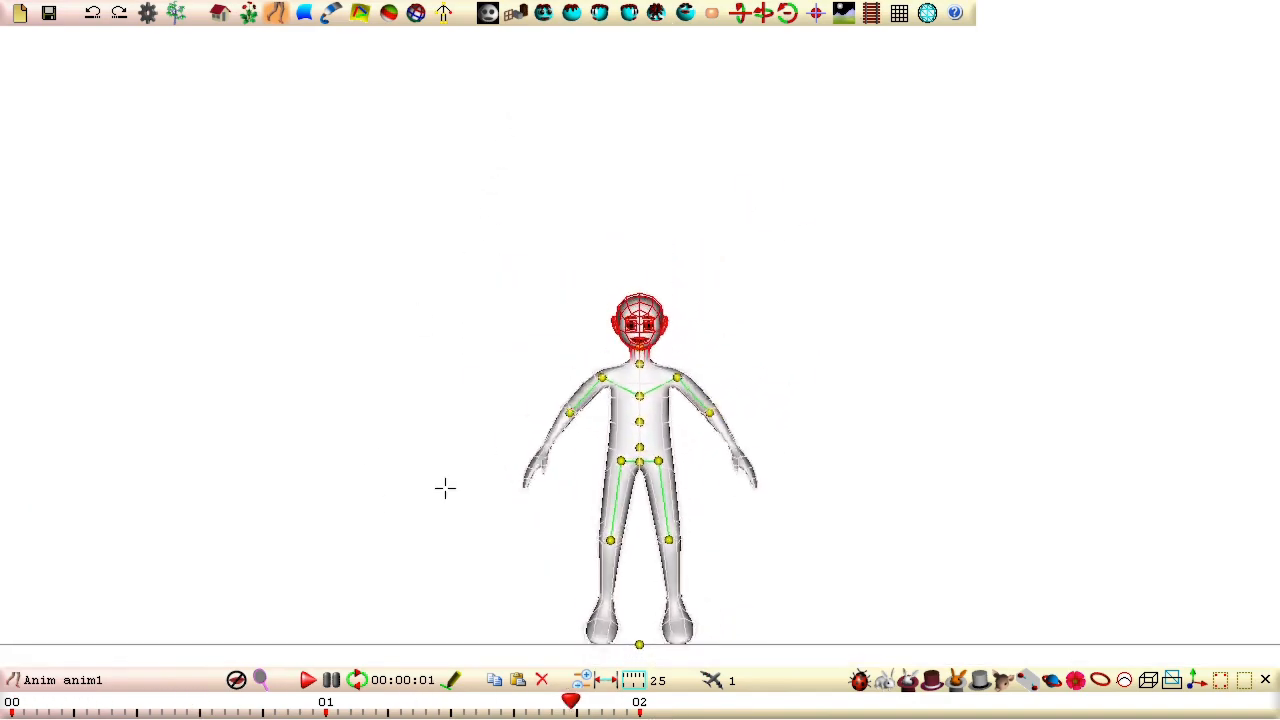
{"action": "left_click", "coordinate": [489, 20]}
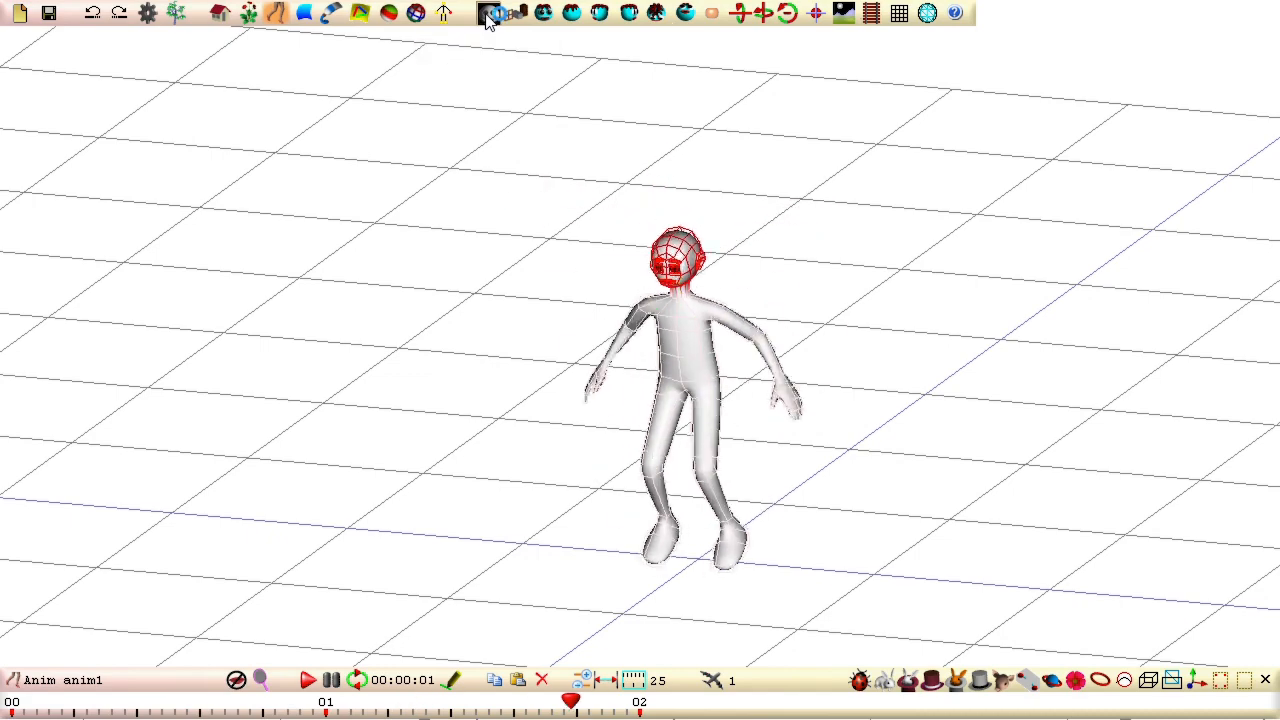